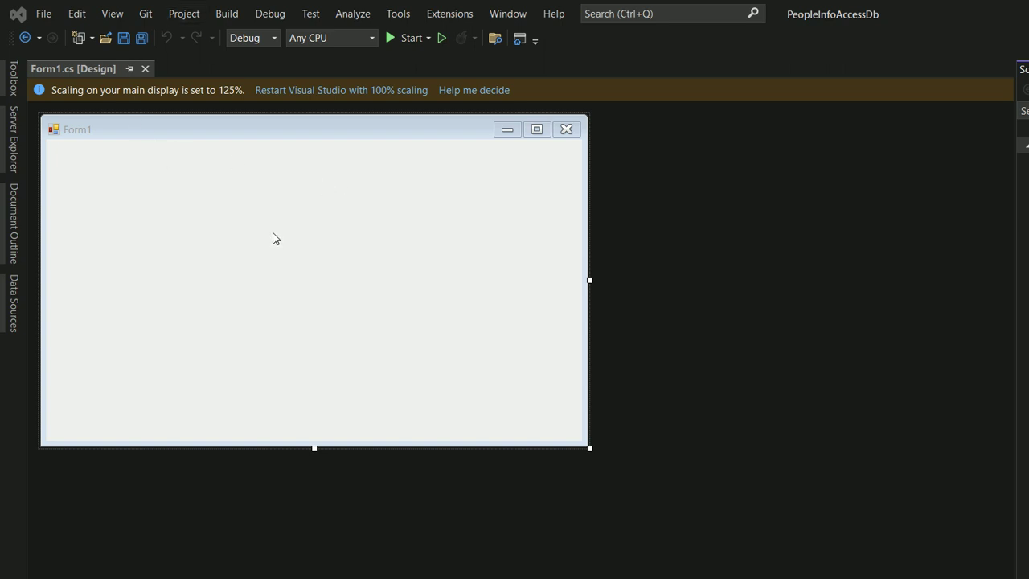
# Open the PeopleInfoAccessDb project properties and check the output path in the build settings.
pyautogui.click(160, 16)
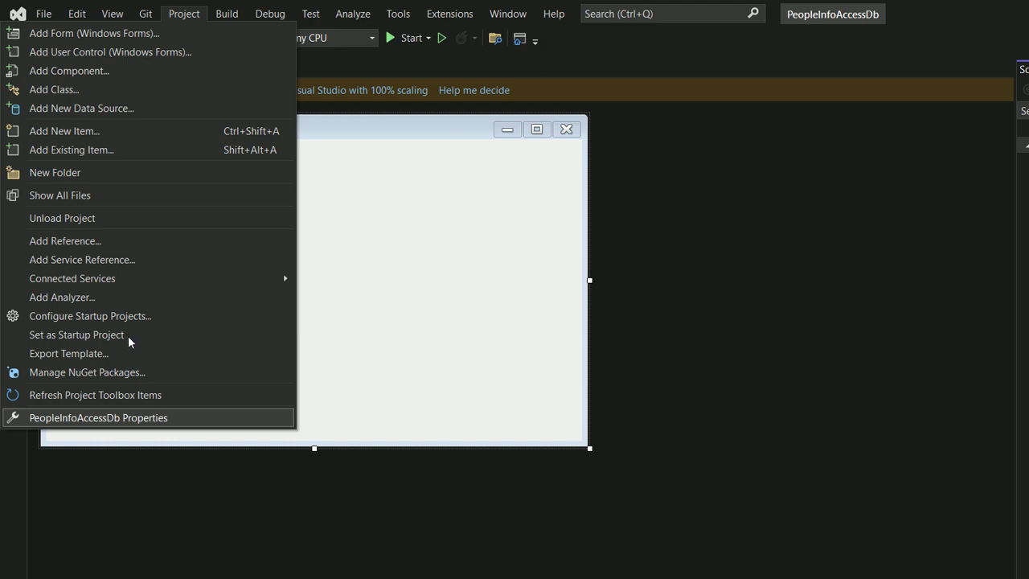
pyautogui.press('Return')
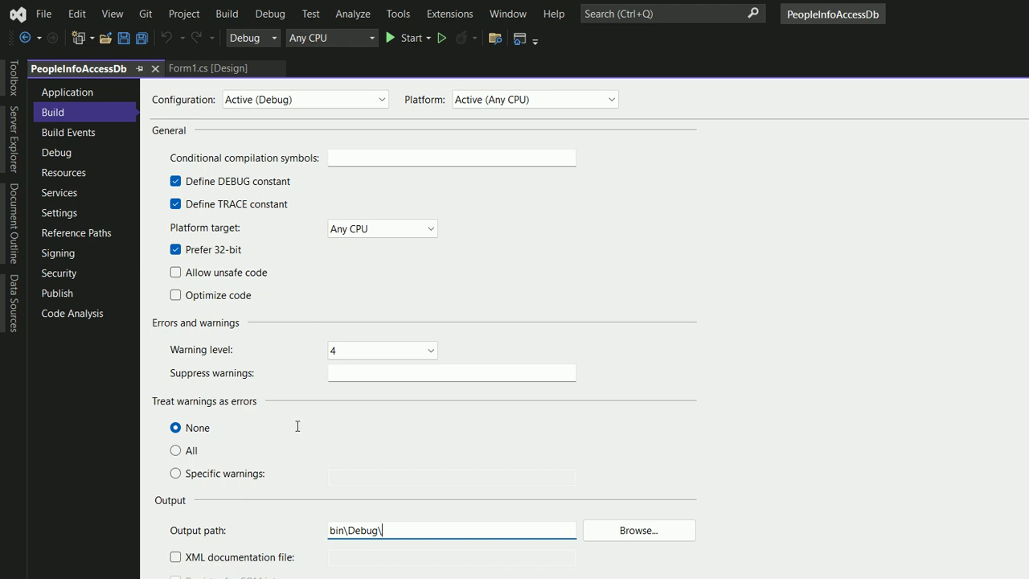
pyautogui.click(1025, 103)
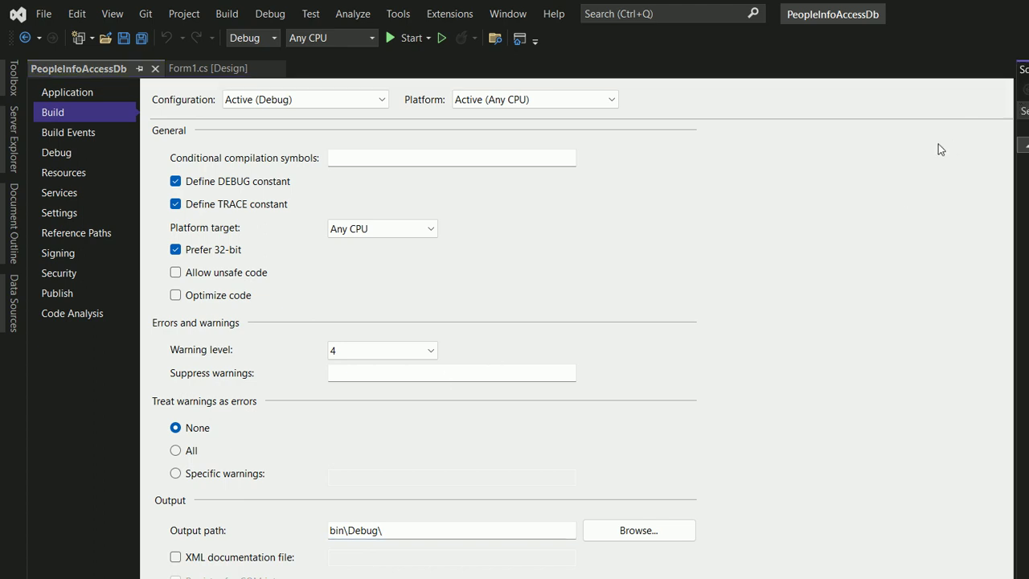
# Open the project's folder in File Explorer and go to its bin\Debug subfolder.
pyautogui.rightClick(877, 119)
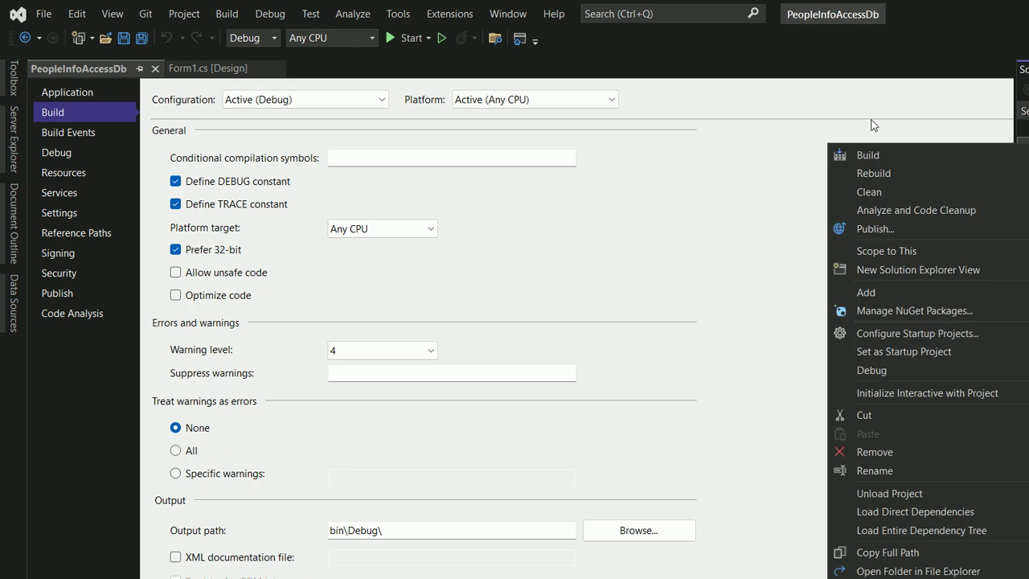
pyautogui.press('Down')
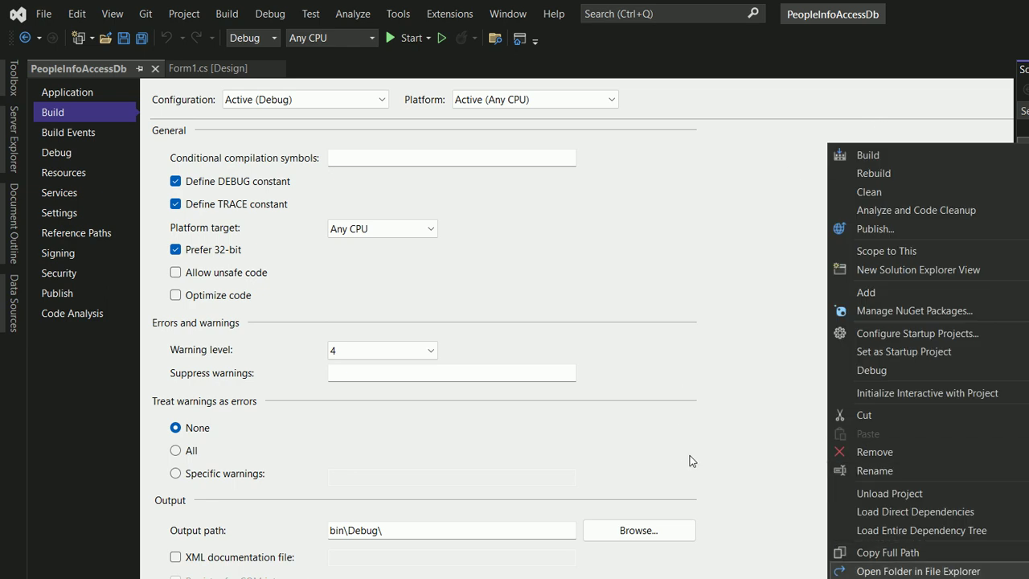
pyautogui.press('Return')
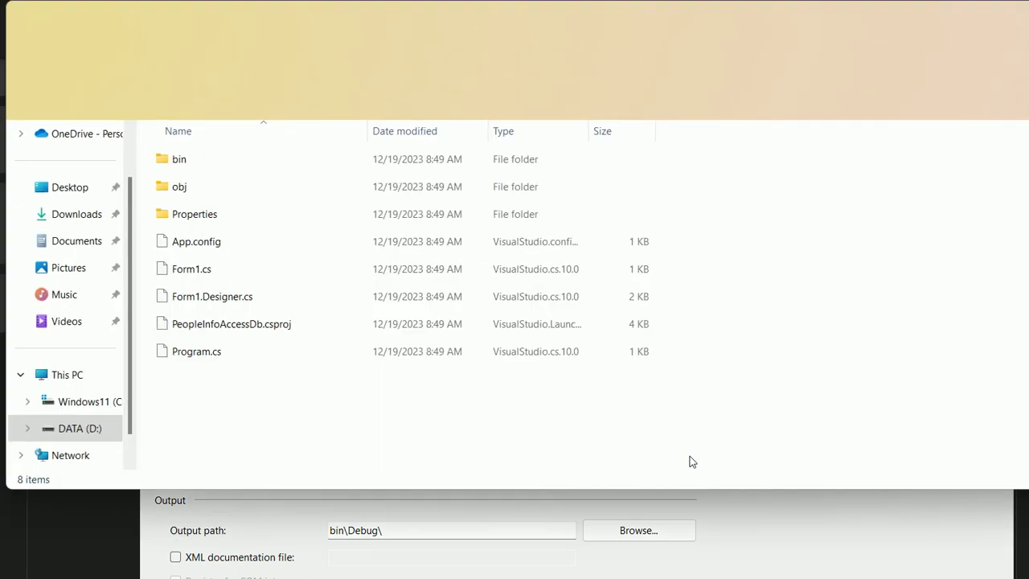
pyautogui.press('Home')
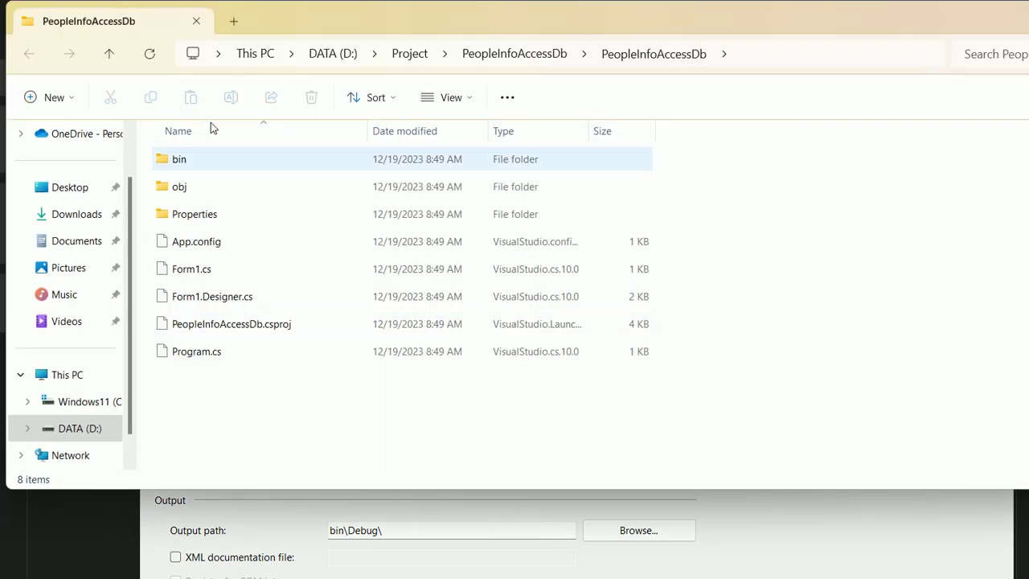
pyautogui.press('Return')
pyautogui.press('Home')
pyautogui.press('Return')
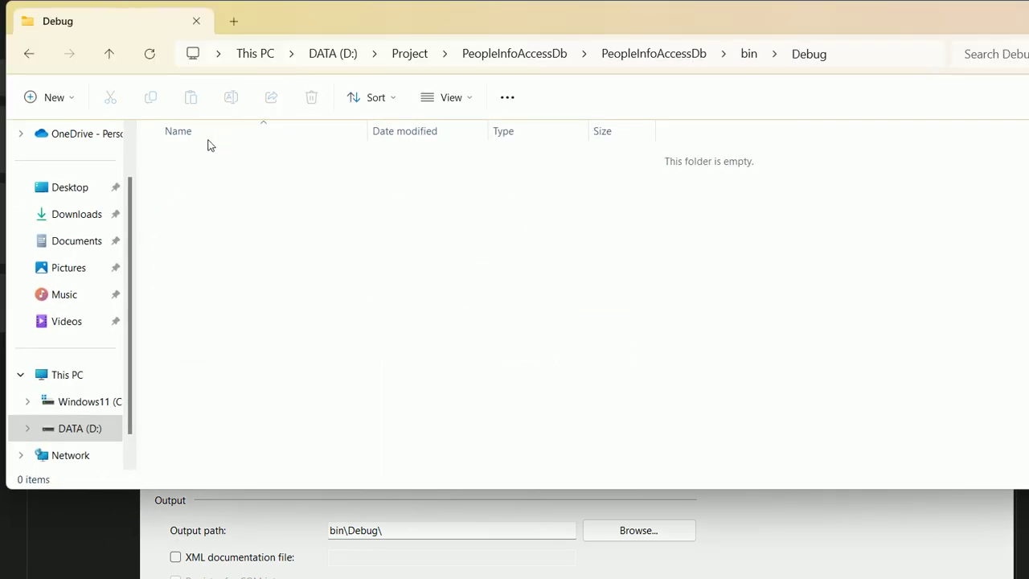
# Create a new Microsoft Access Database file in the Debug folder.
pyautogui.hotkey('shift', 'F10')
pyautogui.press('Right')
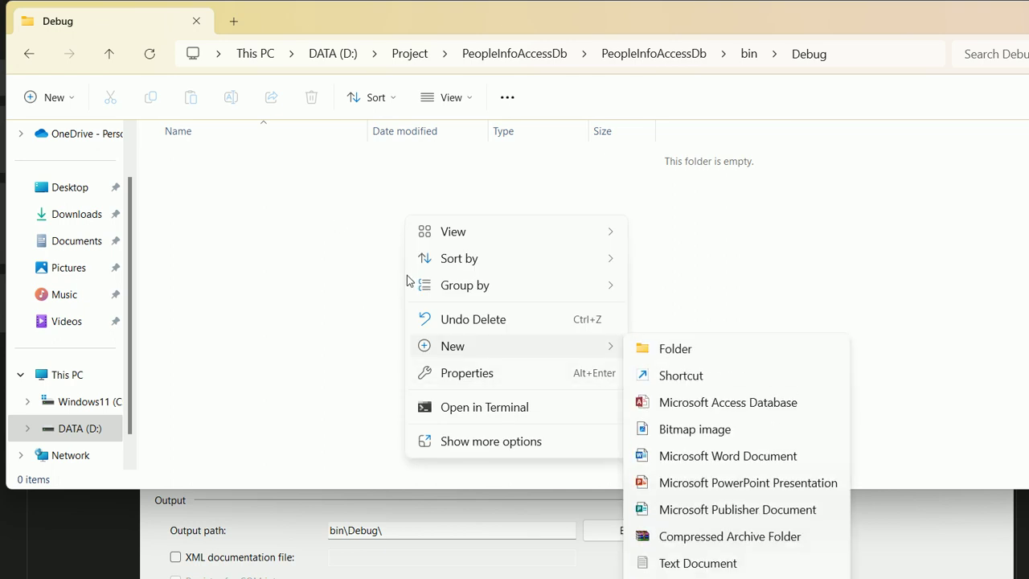
pyautogui.press('Down')
pyautogui.press('Down')
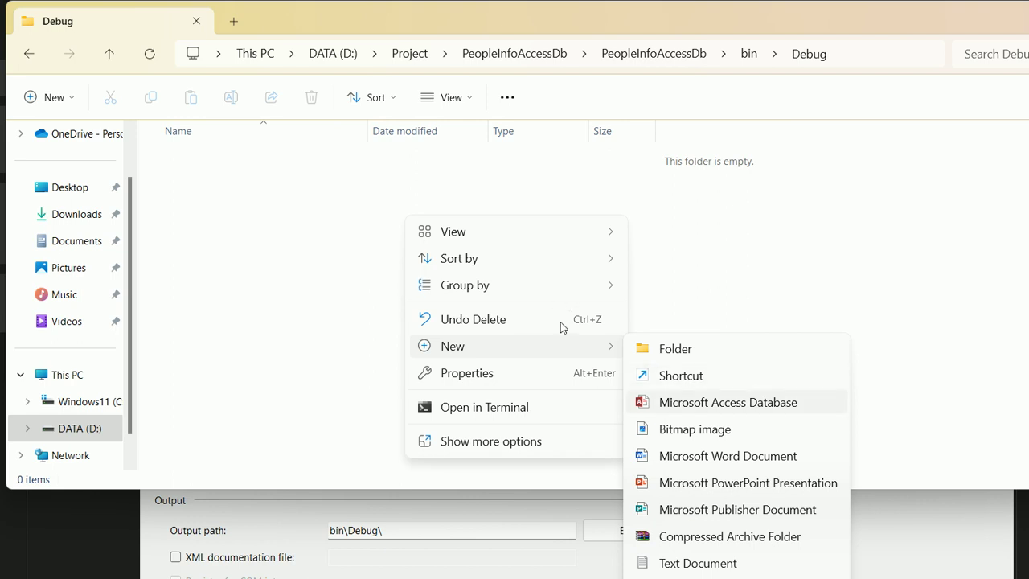
pyautogui.press('Return')
pyautogui.click(561, 322)
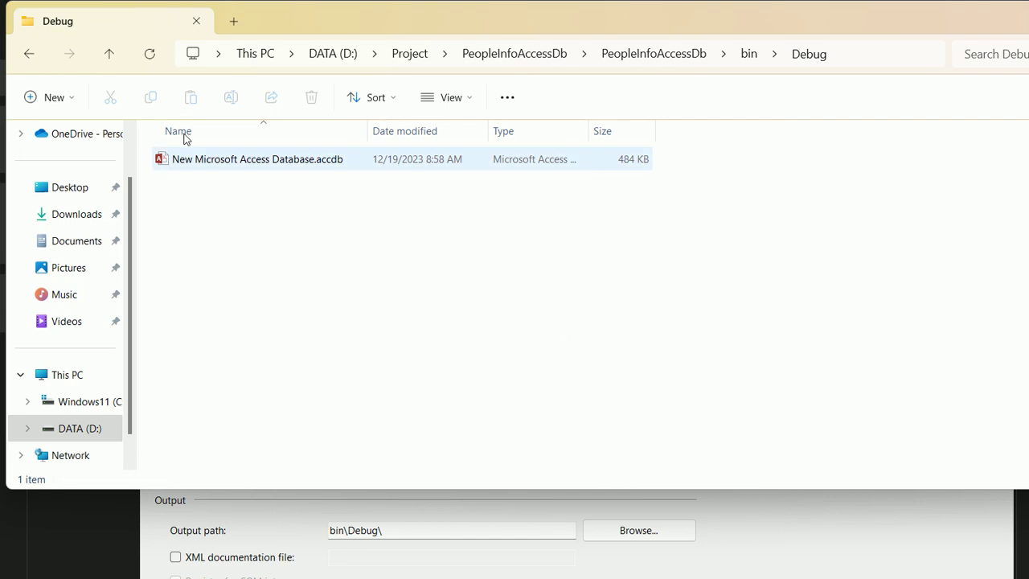
# Copy the full path of the new Access database file.
pyautogui.press('Down')
pyautogui.hotkey('shift', 'F10')
pyautogui.press('Down')
pyautogui.press('Down')
pyautogui.press('Down')
pyautogui.press('Down')
pyautogui.press('Down')
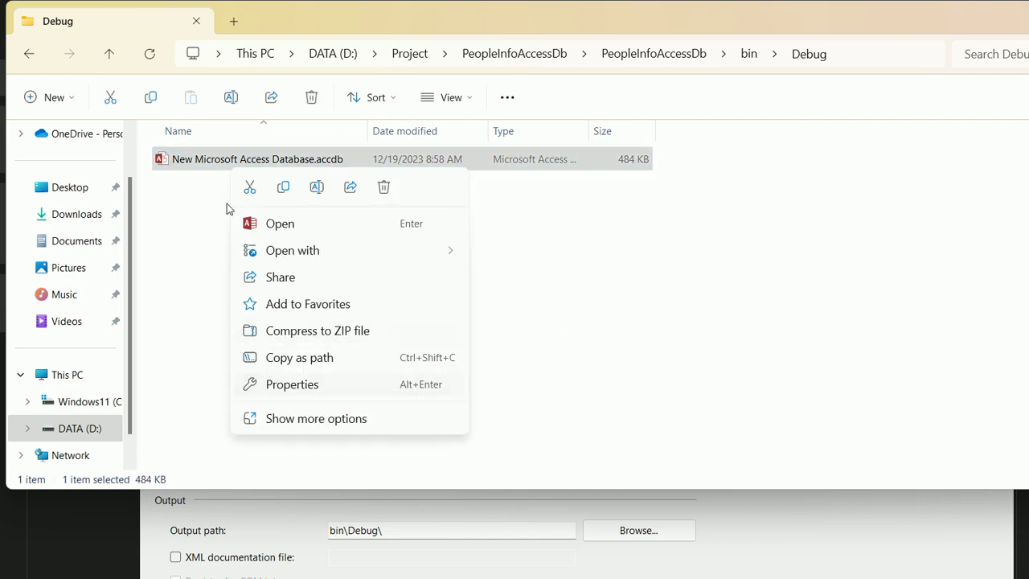
pyautogui.press('Up')
pyautogui.press('Return')
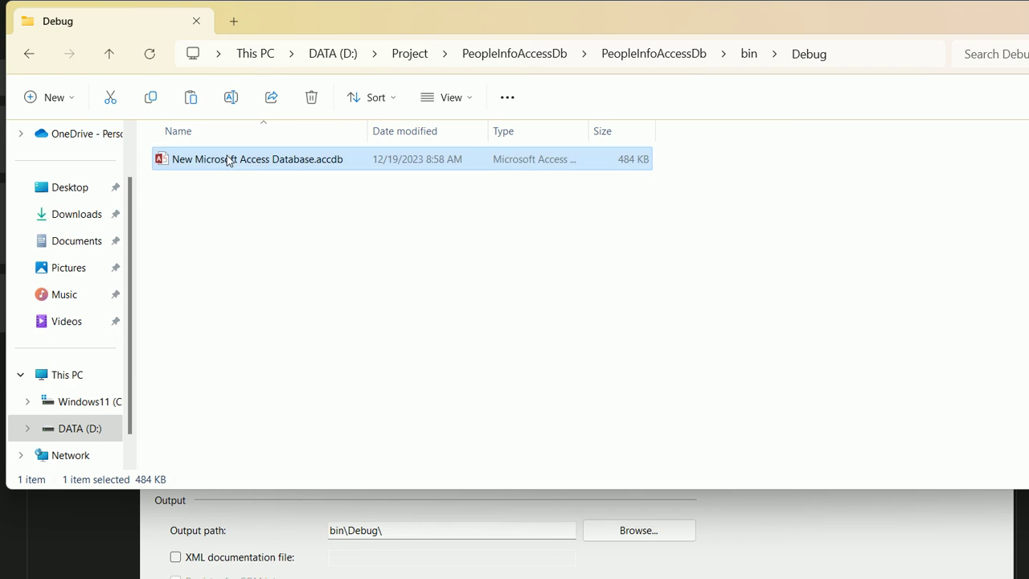
# Rename the new Access database file to dbpeopleinfo.accdb.
pyautogui.hotkey('shift', 'F10')
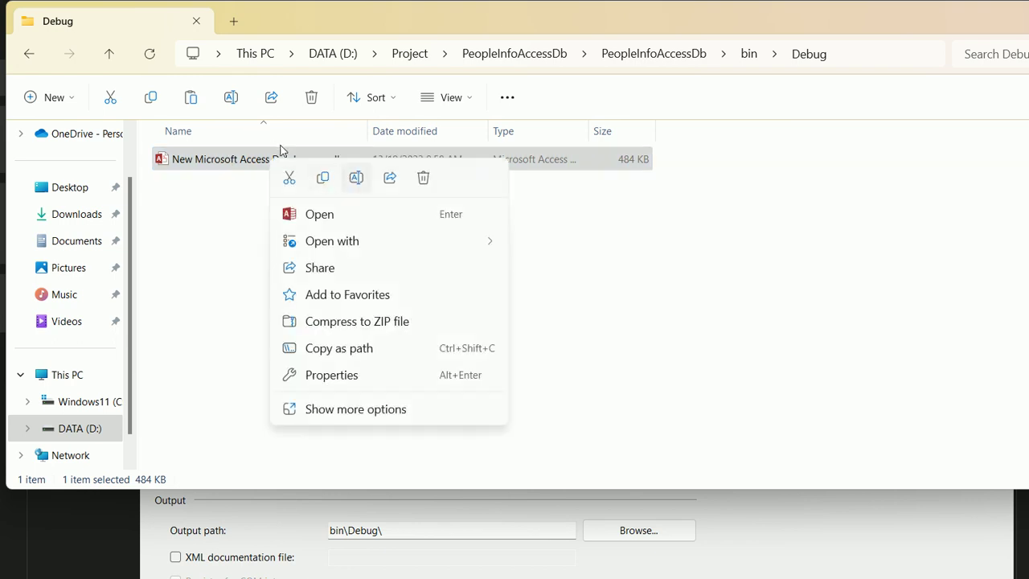
pyautogui.press('Return')
pyautogui.write('dbpeo')
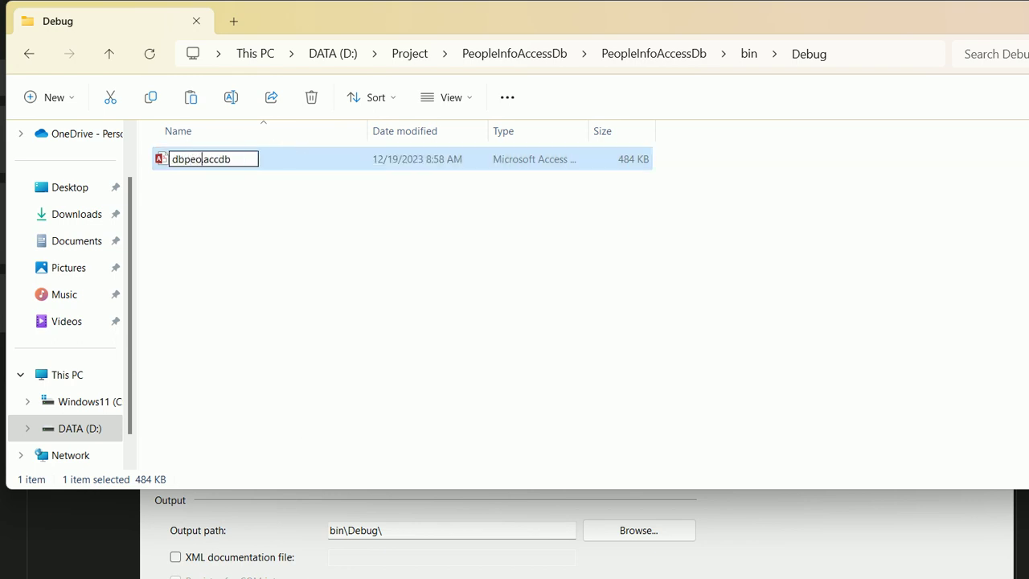
pyautogui.write('pleinfo')
pyautogui.press('Return')
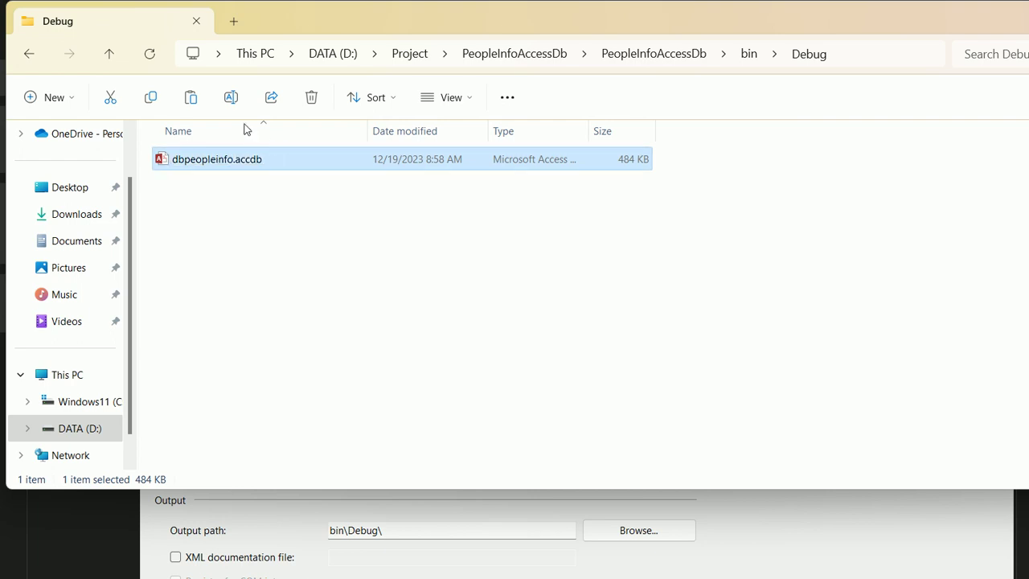
# Open dbpeopleinfo.accdb in Access and maximize the window.
pyautogui.rightClick(297, 165)
pyautogui.press('Down')
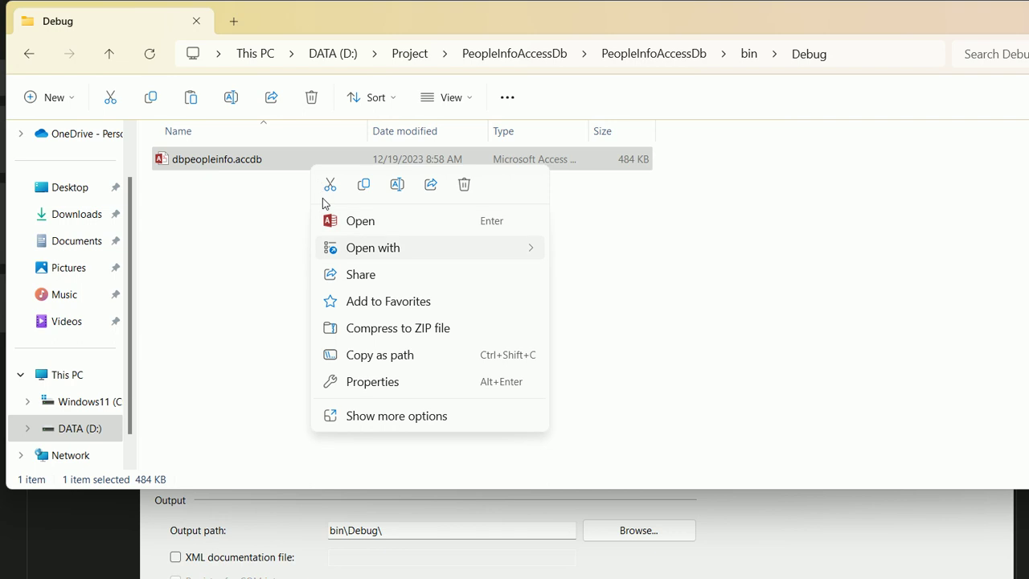
pyautogui.press('Right')
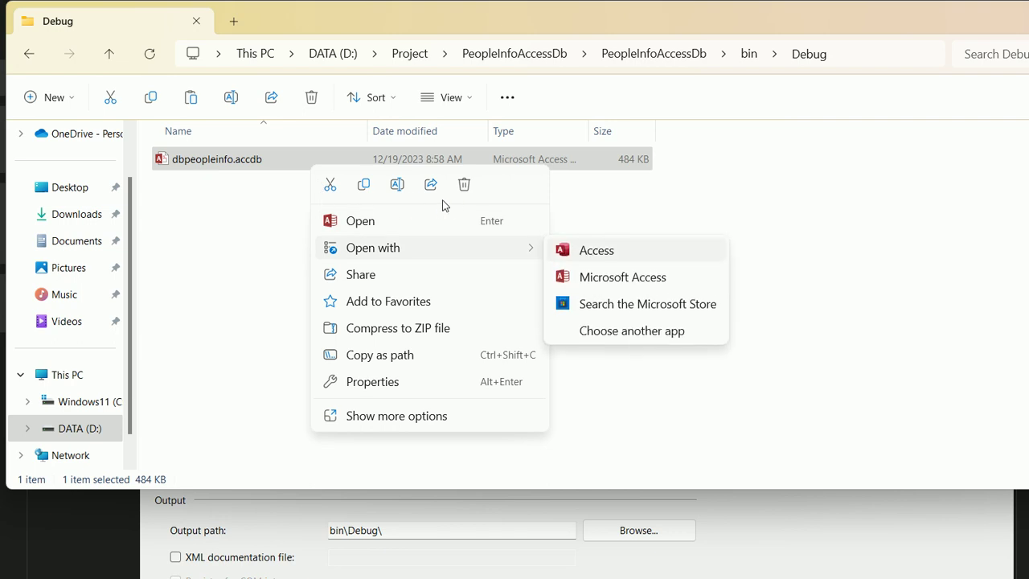
pyautogui.press('Return')
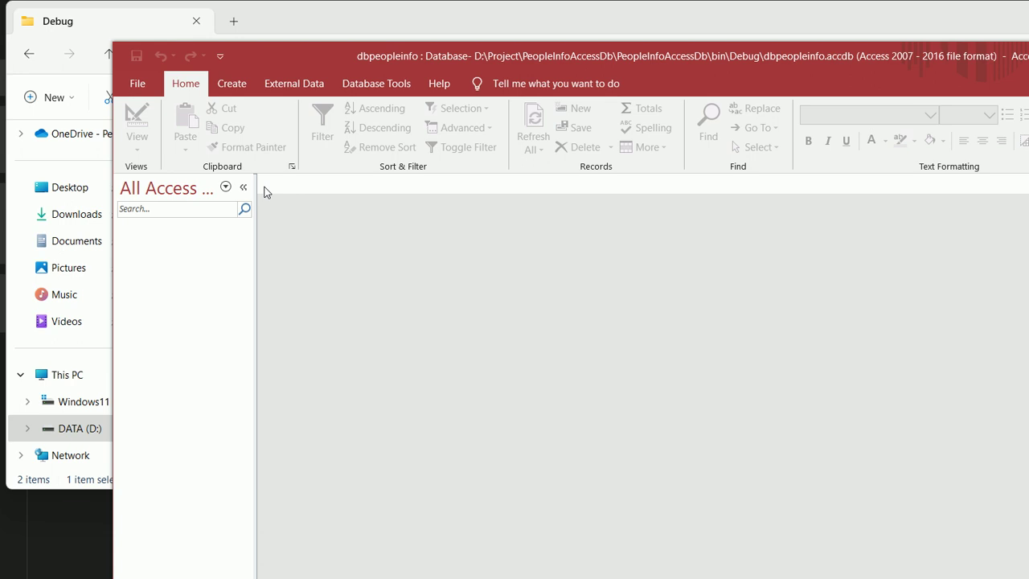
pyautogui.doubleClick(239, 50)
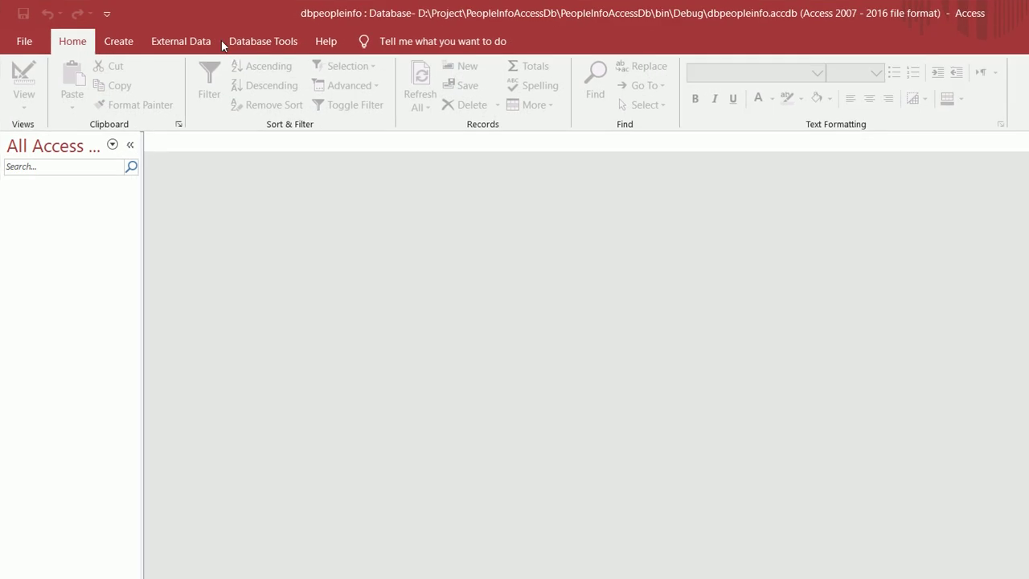
# Create a new table and switch it to Design View, saving it as tblprovince.
pyautogui.click(109, 41)
pyautogui.click(75, 70)
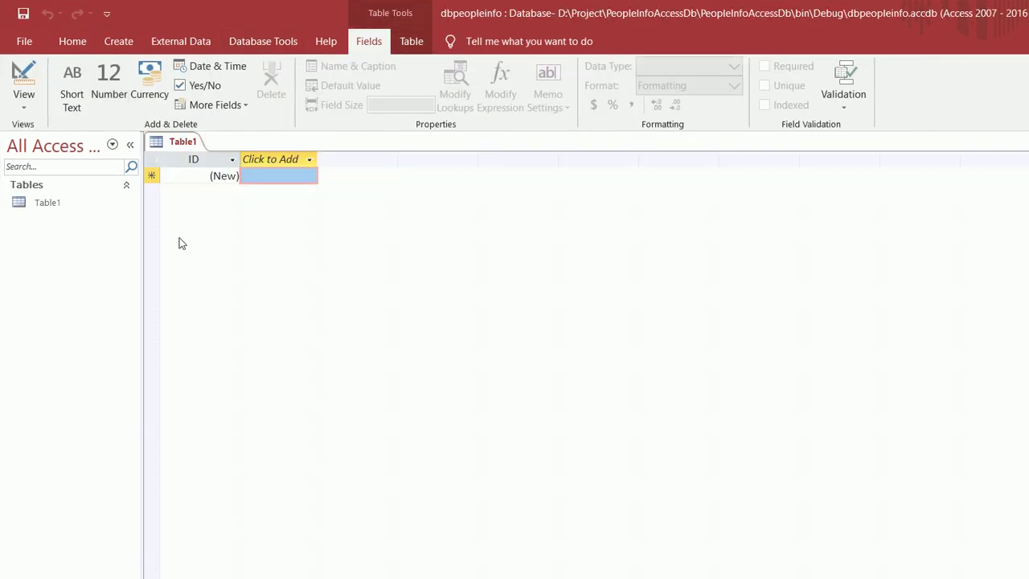
pyautogui.click(24, 68)
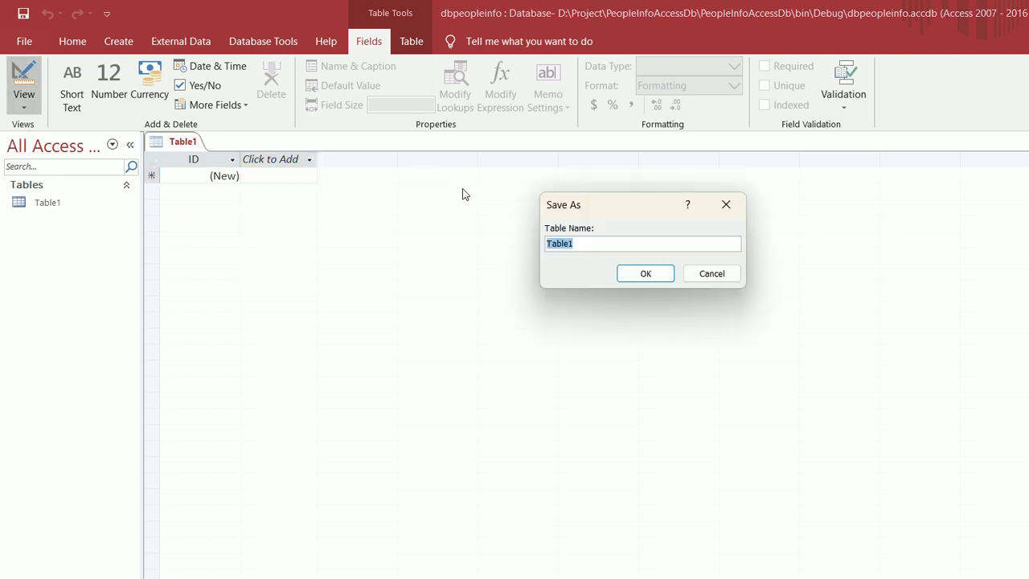
pyautogui.write('tblprovince')
pyautogui.press('Return')
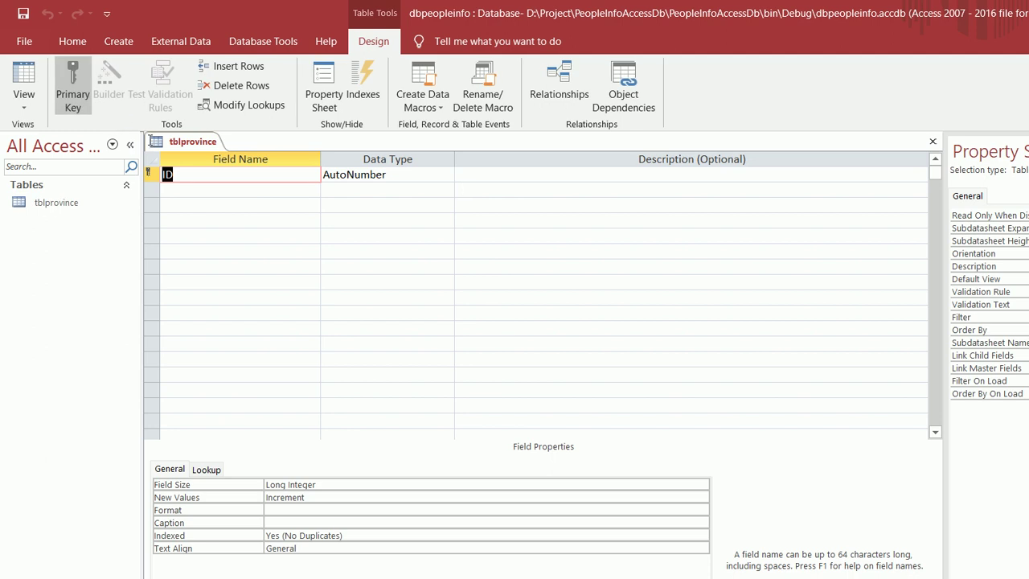
# Rename the AutoNumber key field of tblprovince to ProvinceId.
pyautogui.write('ProvinceId')
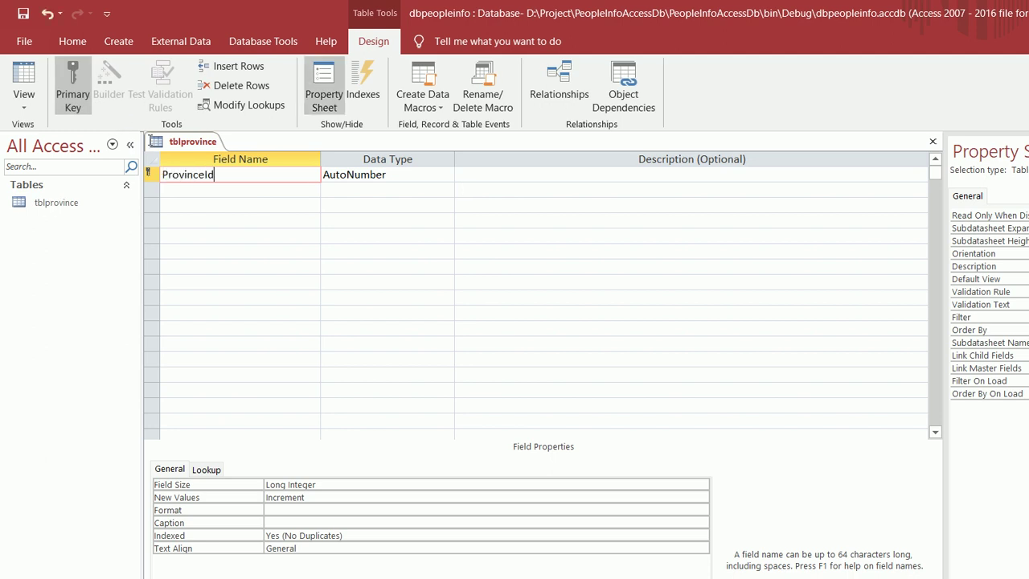
pyautogui.press('Tab')
pyautogui.press('Tab')
pyautogui.press('Tab')
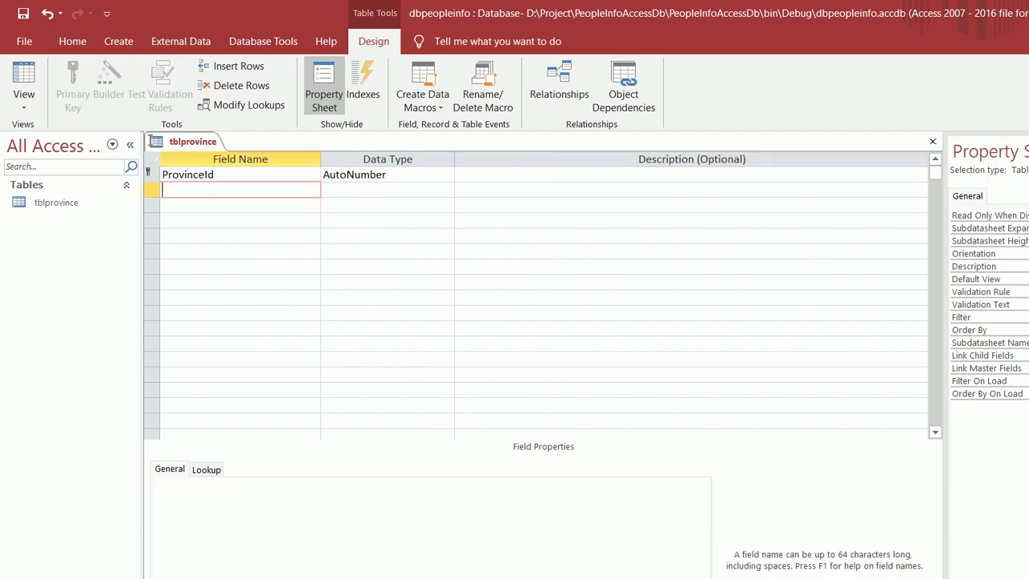
# Add a Short Text field named ProvinceName to tblprovince, then save and close the table.
pyautogui.write('ProvinceName')
pyautogui.press('Tab')
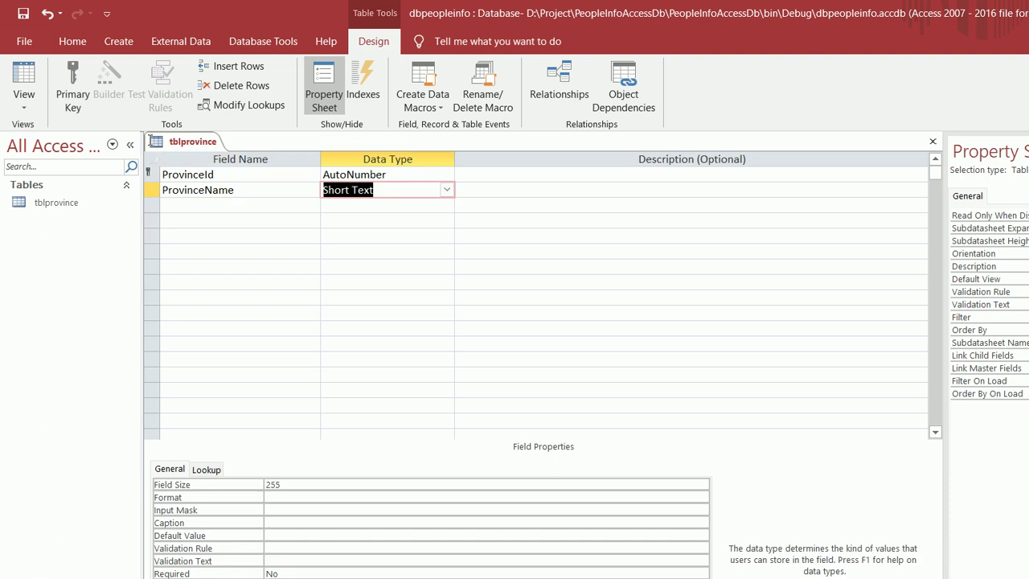
pyautogui.press('Tab')
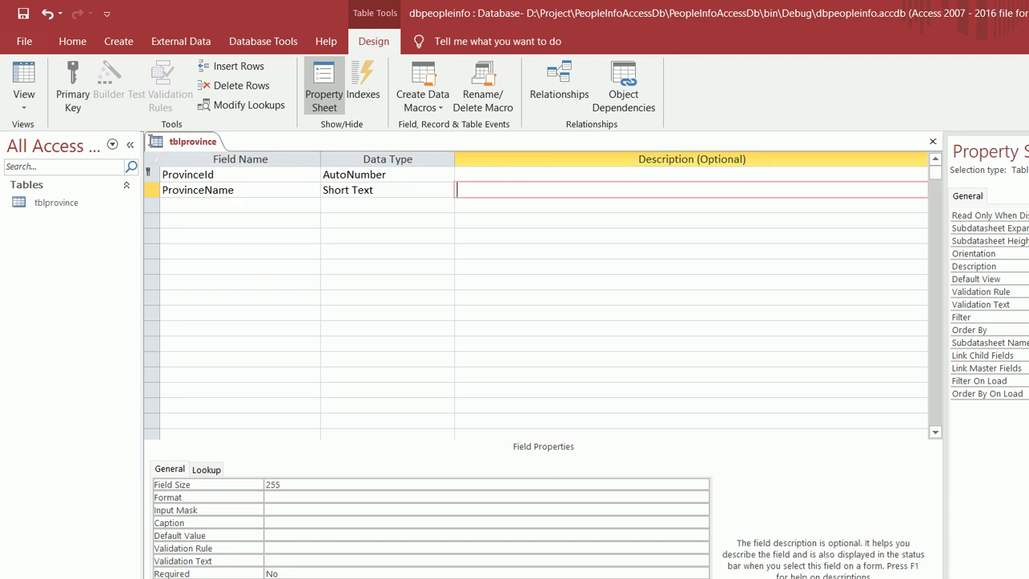
pyautogui.click(22, 13)
pyautogui.hotkey('ctrl', 'w')
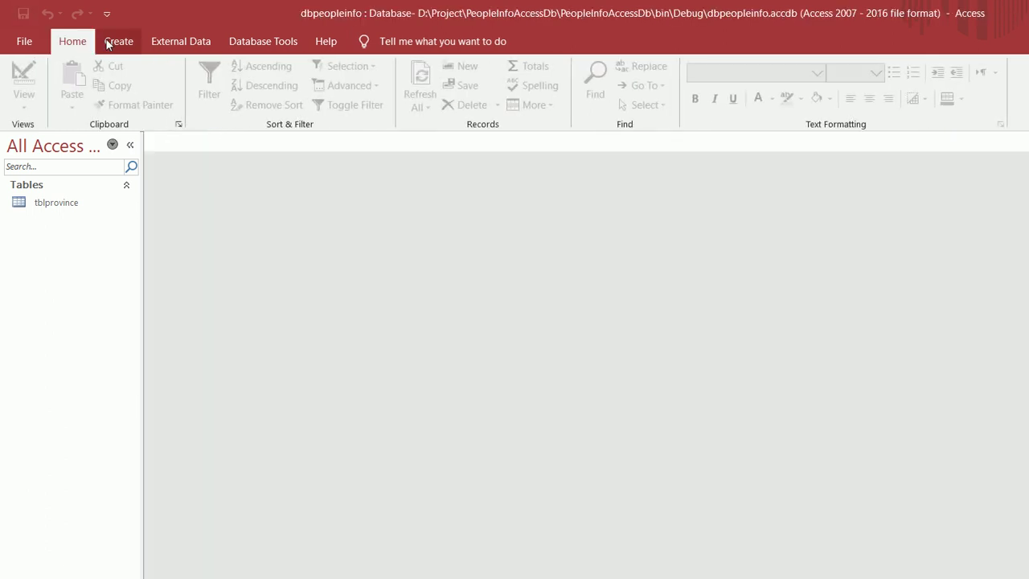
# Create another table, save it as tbldistrict, and open it in Design View.
pyautogui.click(108, 39)
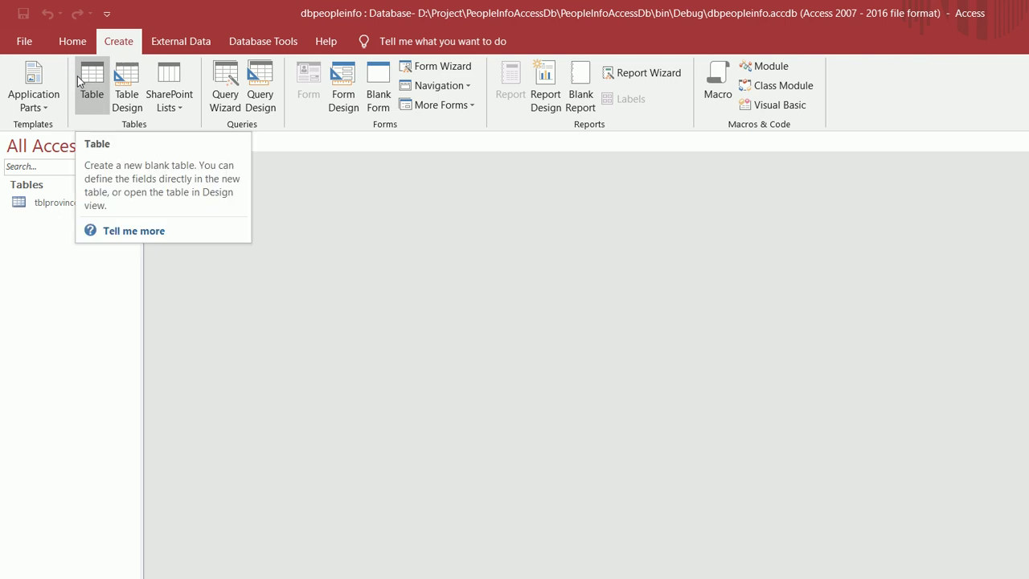
pyautogui.click(85, 74)
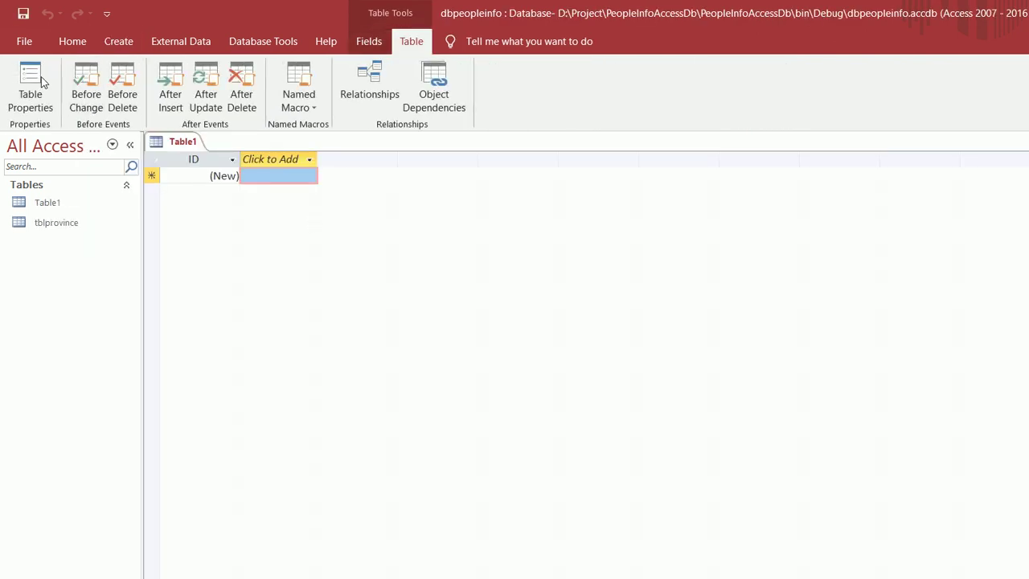
pyautogui.hotkey('ctrl', 's')
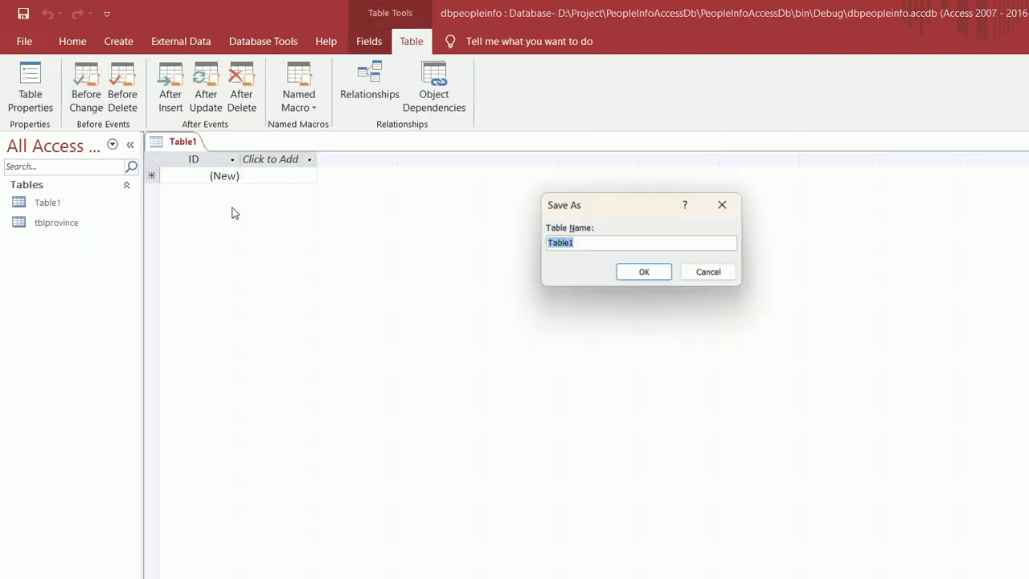
pyautogui.write('t')
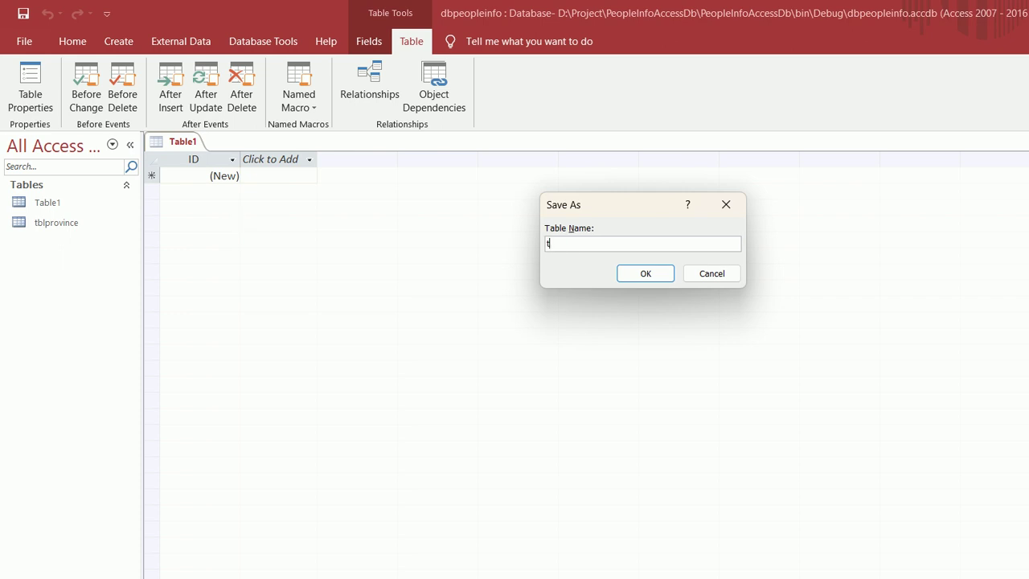
pyautogui.write('bldistrict')
pyautogui.press('Return')
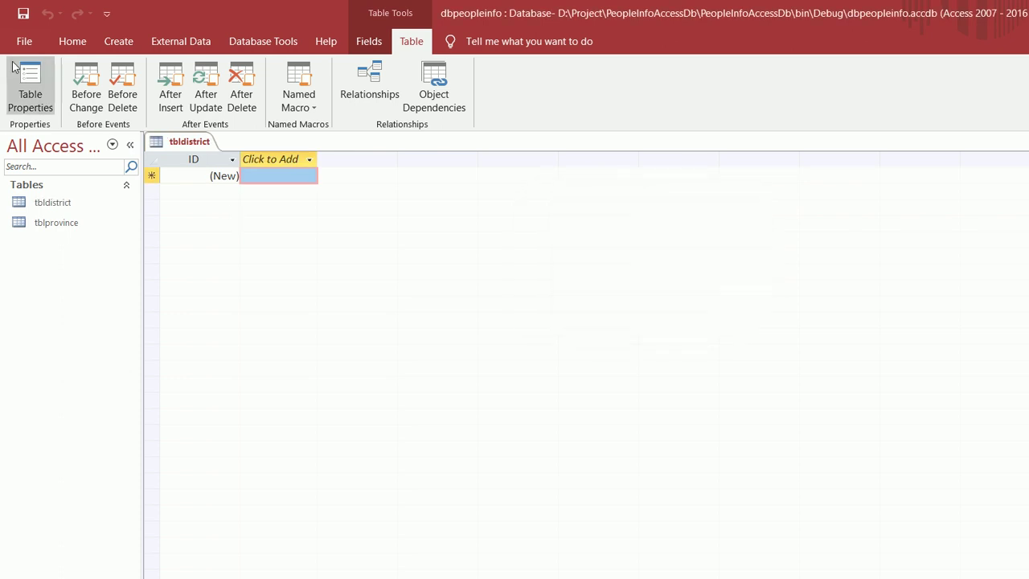
pyautogui.click(54, 32)
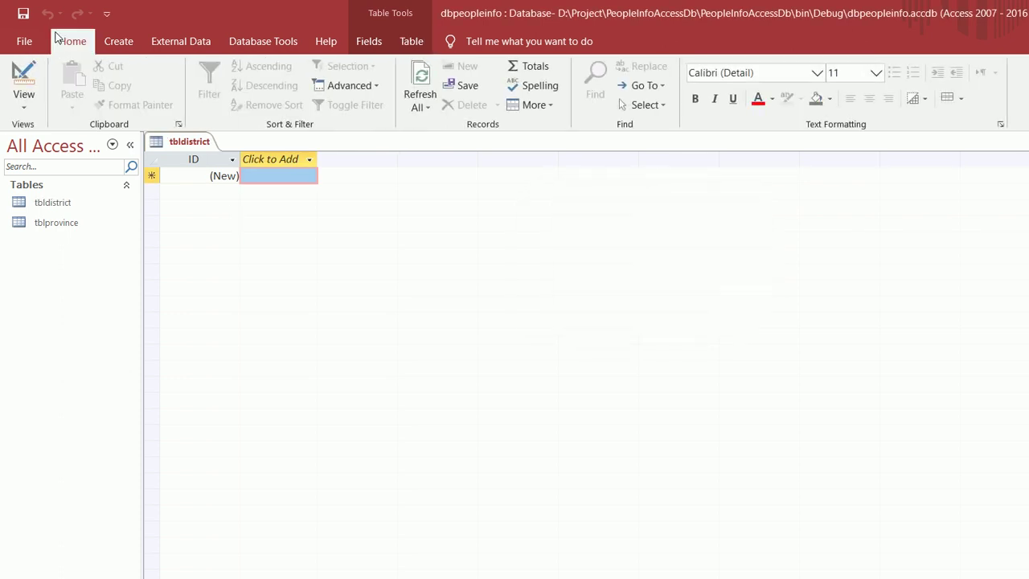
pyautogui.click(27, 71)
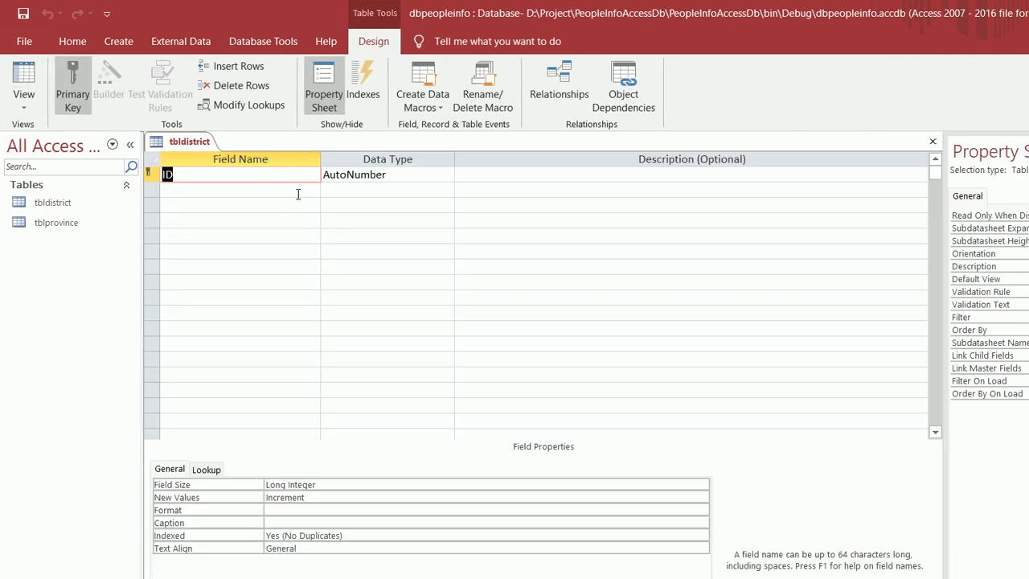
# Rename the AutoNumber key field of tbldistrict to DistrictId.
pyautogui.write('DistrictId')
pyautogui.press('Tab')
pyautogui.press('Tab')
pyautogui.press('Tab')
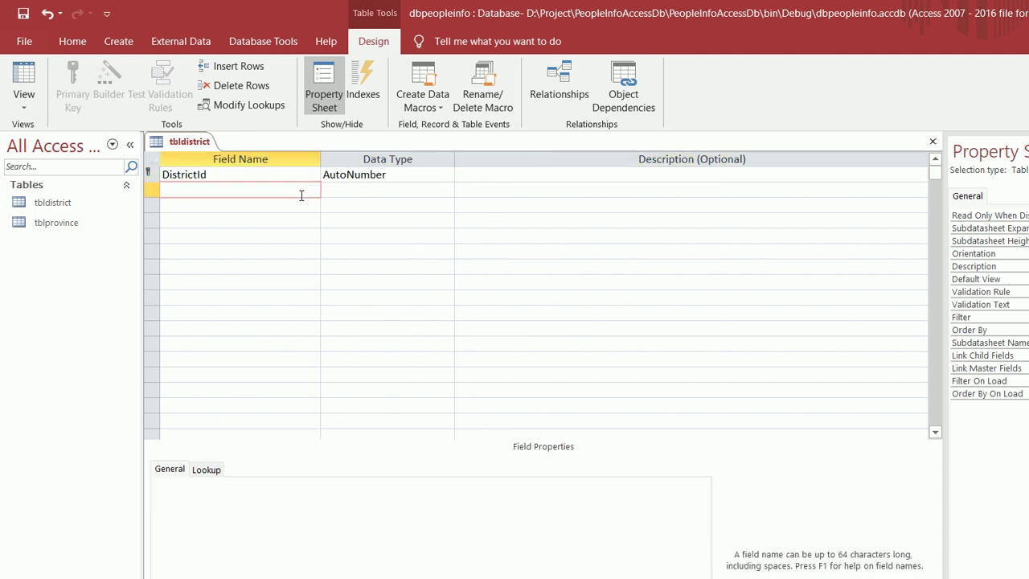
# Add a ProvinceId field with the Number data type to tbldistrict.
pyautogui.write('ProvinceId')
pyautogui.press('Tab')
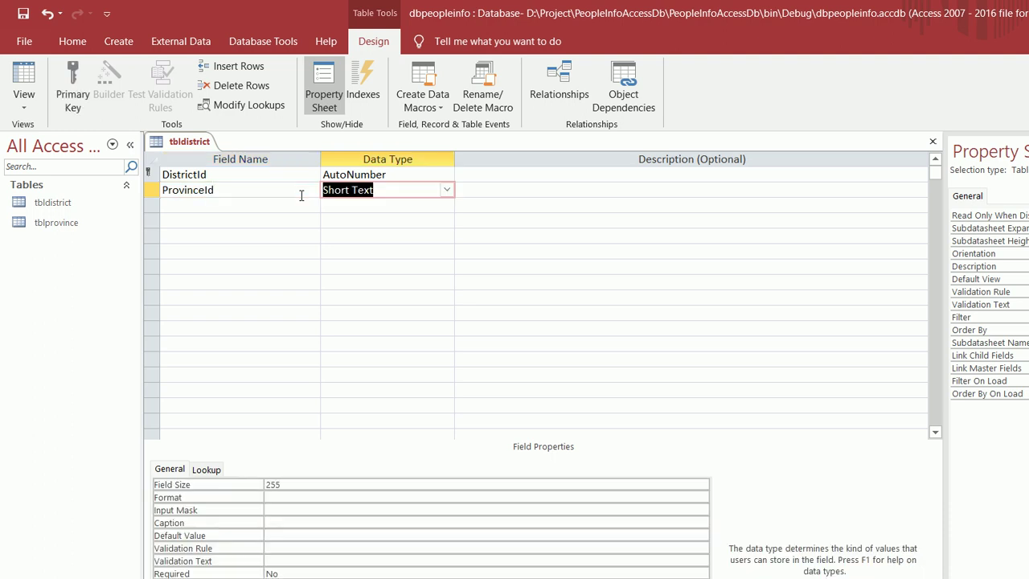
pyautogui.write('n')
pyautogui.press('Tab')
pyautogui.press('Tab')
# Add a Short Text field named DistrictName to tbldistrict, then save and close the table.
pyautogui.write('DistrictName')
pyautogui.press('Tab')
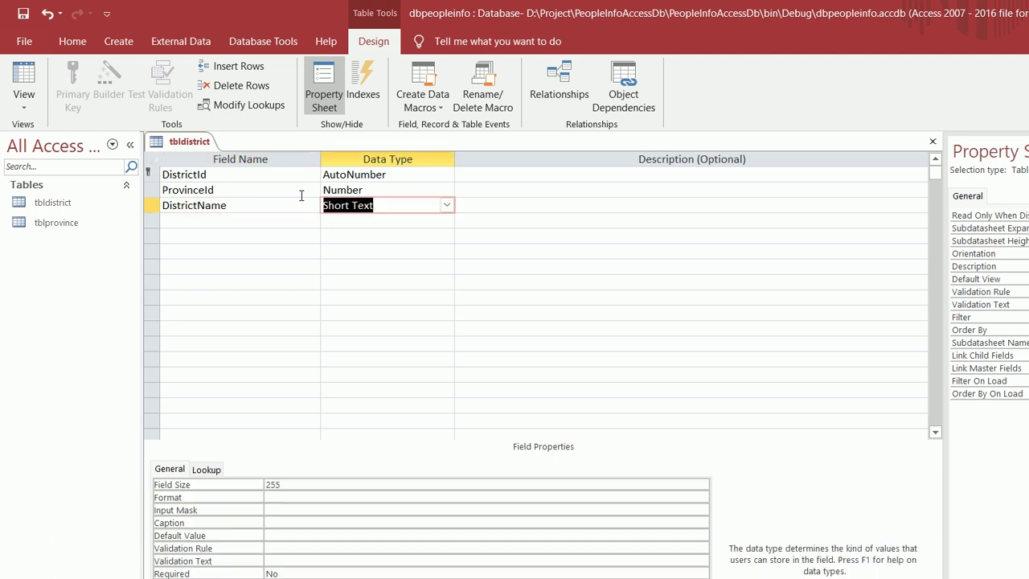
pyautogui.press('Tab')
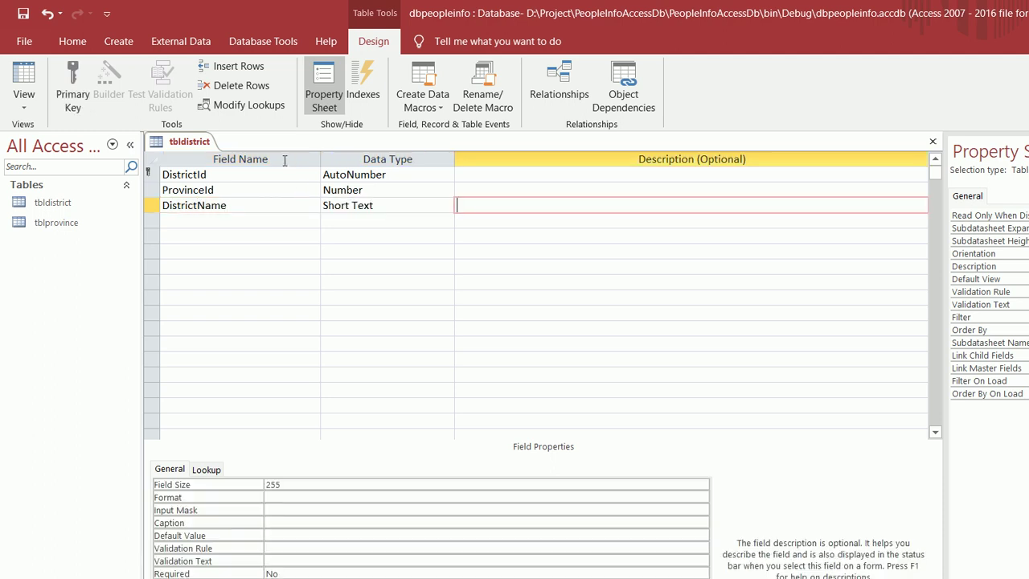
pyautogui.hotkey('ctrl', 's')
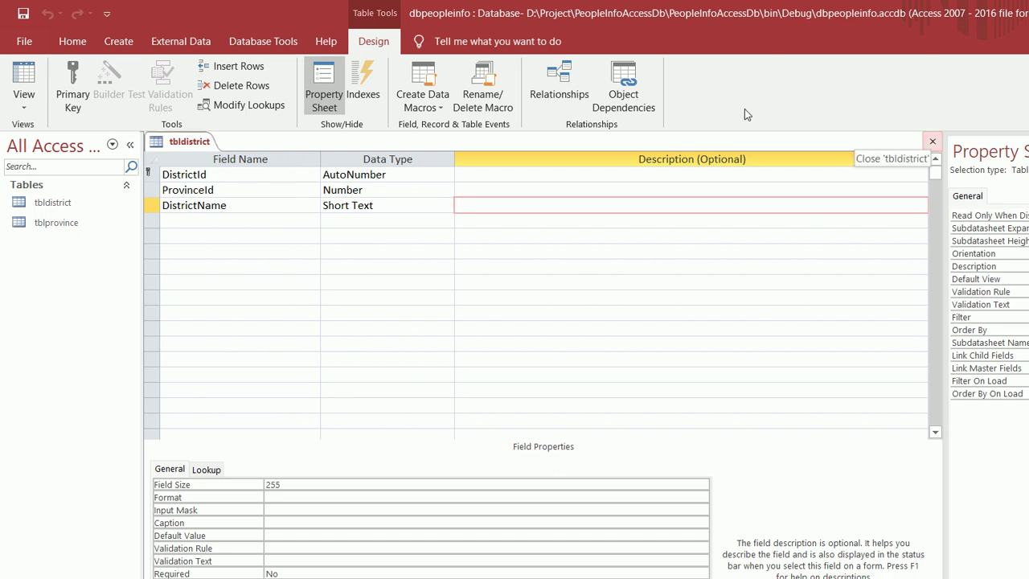
pyautogui.click(933, 141)
# Create a new table and switch it to Design View, saving it as tblcommune.
pyautogui.click(110, 41)
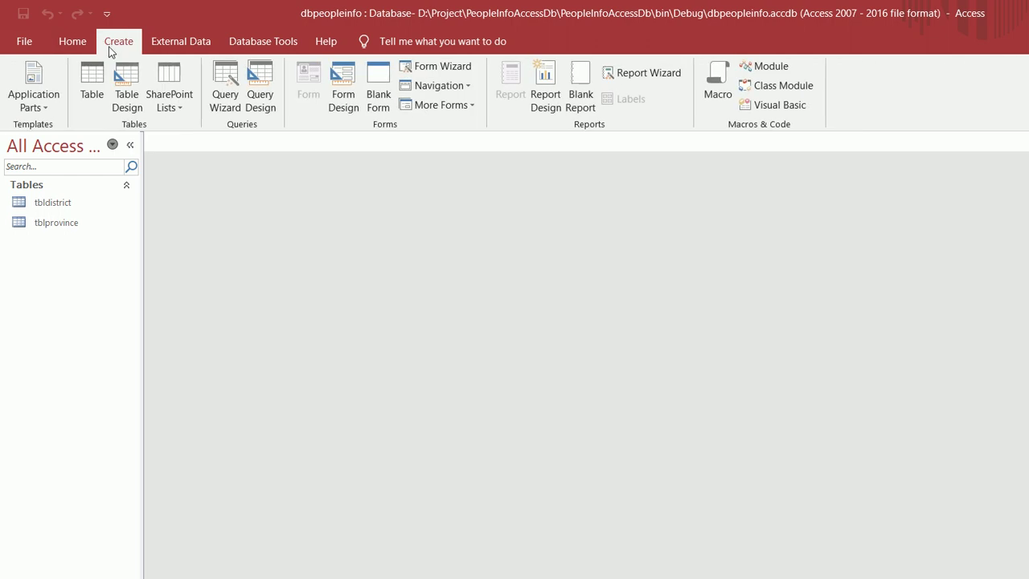
pyautogui.click(78, 55)
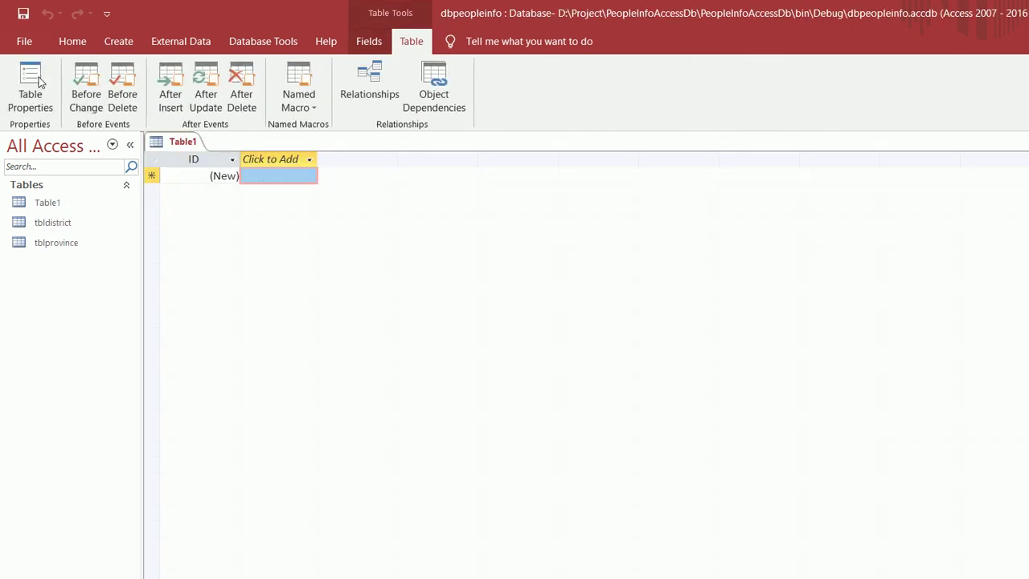
pyautogui.click(53, 39)
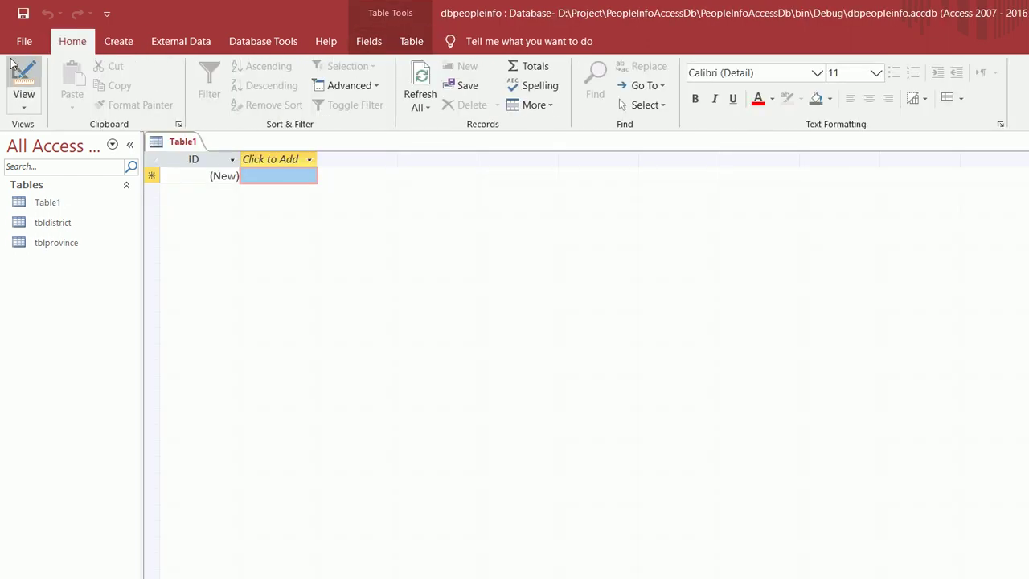
pyautogui.click(24, 85)
pyautogui.write('tbl')
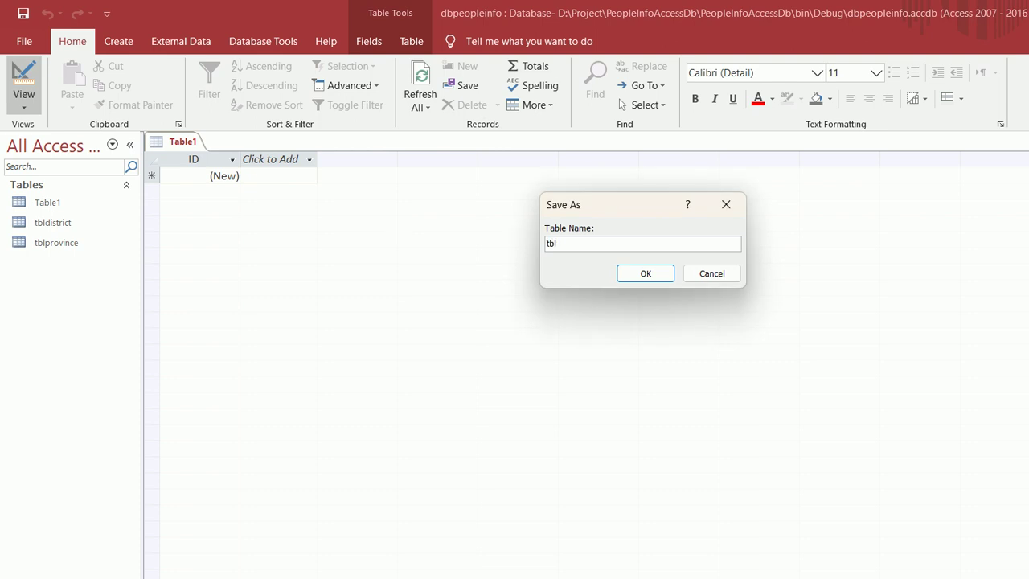
pyautogui.write('commune')
pyautogui.press('Return')
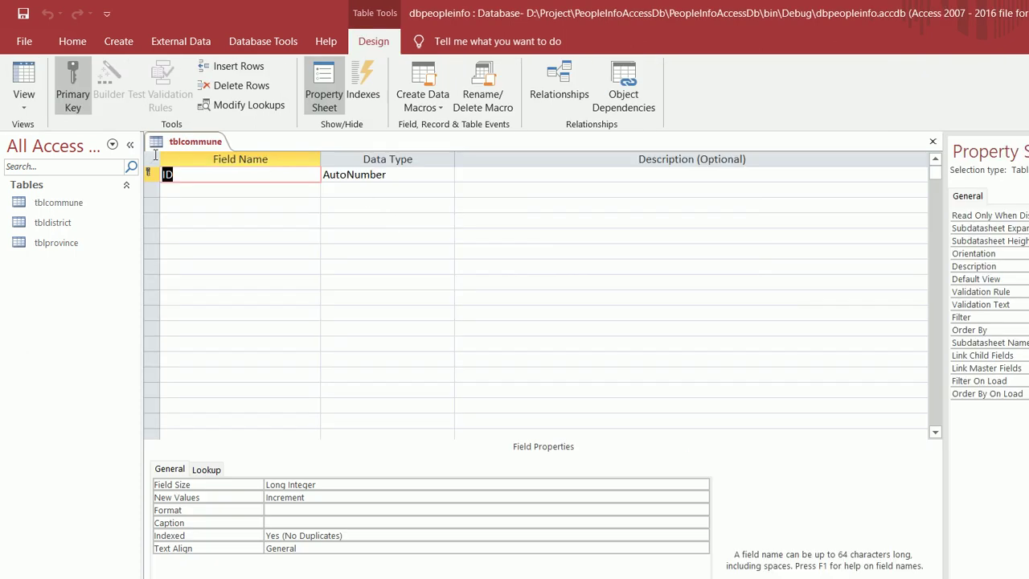
# Rename the AutoNumber key field of tblcommune to CommuneId.
pyautogui.write('CommuneId')
pyautogui.press('Tab')
pyautogui.press('Tab')
pyautogui.press('Tab')
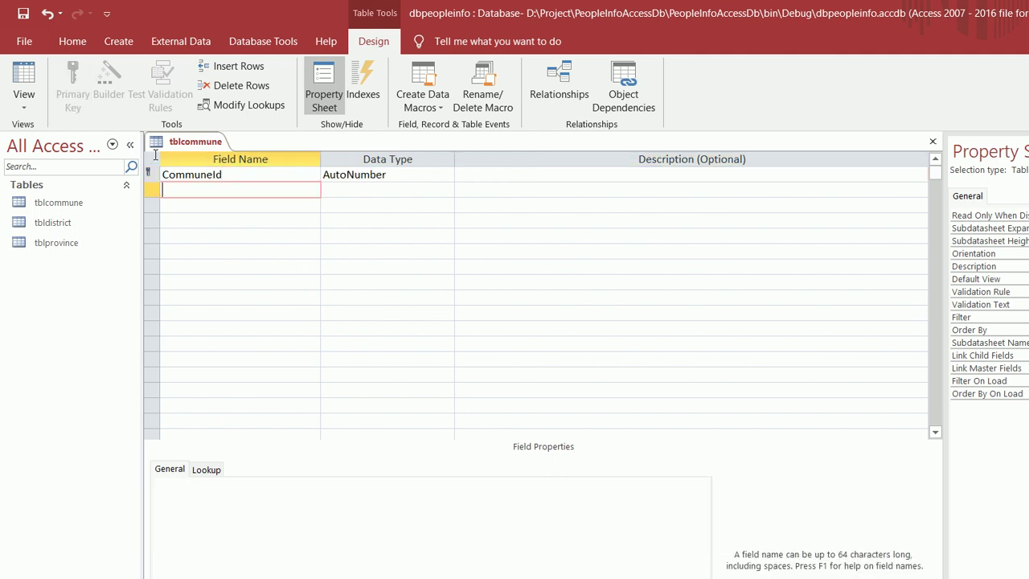
# Add a DistrictId field with the Number data type to tblcommune.
pyautogui.write('Dri')
pyautogui.press('BackSpace')
pyautogui.press('BackSpace')
pyautogui.write('istrictId')
pyautogui.press('Tab')
pyautogui.write('n')
pyautogui.press('Tab')
pyautogui.press('Tab')
# Add a Short Text field named CommuneName to tblcommune, then save and close the table.
pyautogui.write('Commune')
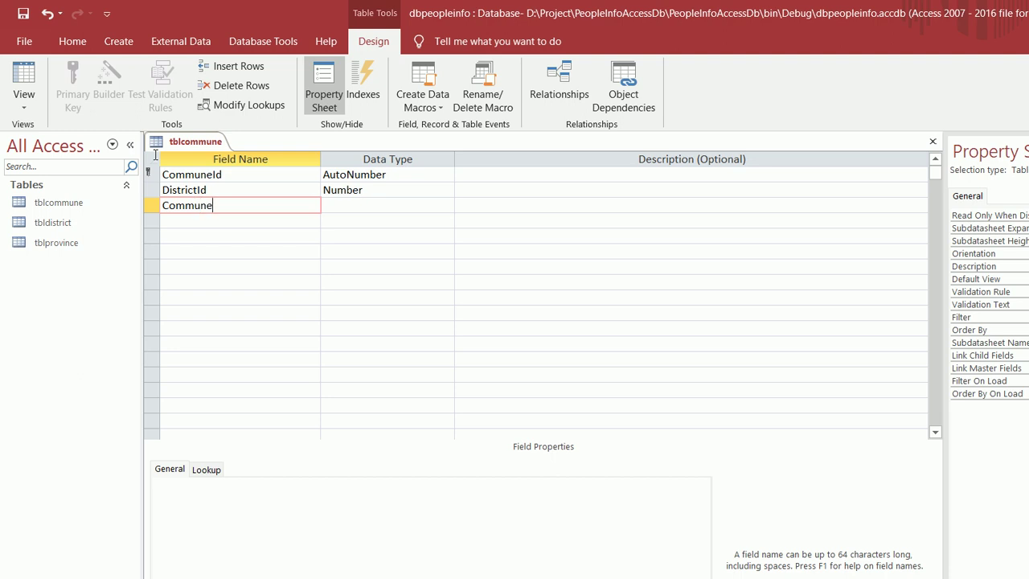
pyautogui.write('Name')
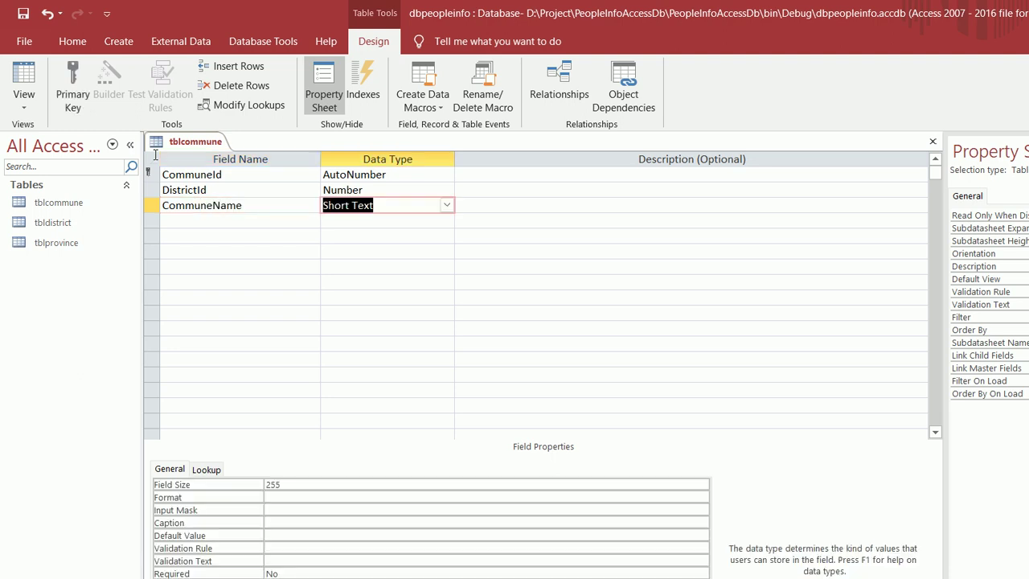
pyautogui.press('Tab')
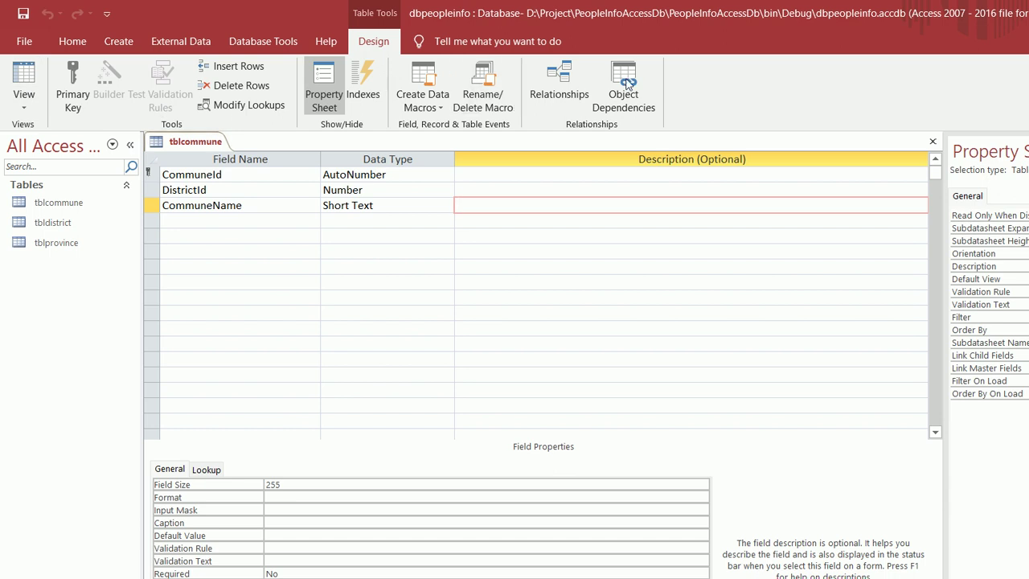
pyautogui.click(933, 141)
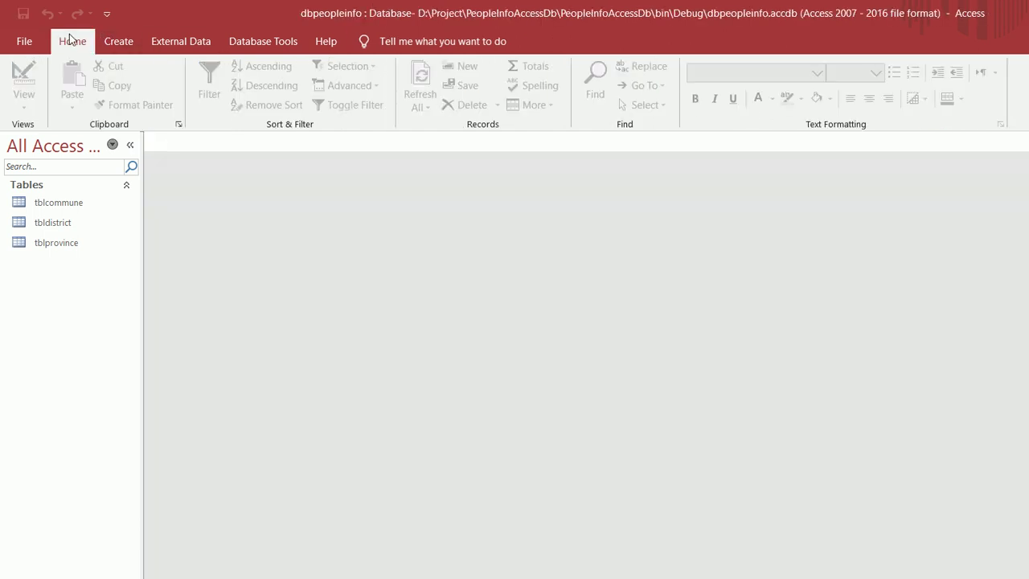
# Create another table, save it as tblvillage, and open it in Design View.
pyautogui.scroll(-1, 78, 42)
pyautogui.click(88, 68)
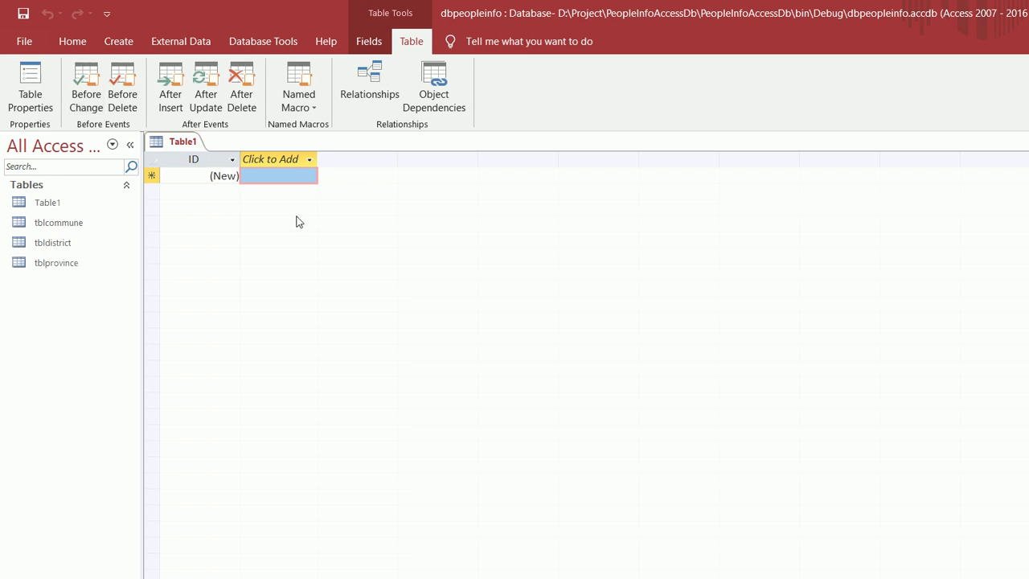
pyautogui.hotkey('ctrl', 's')
pyautogui.write('tbl')
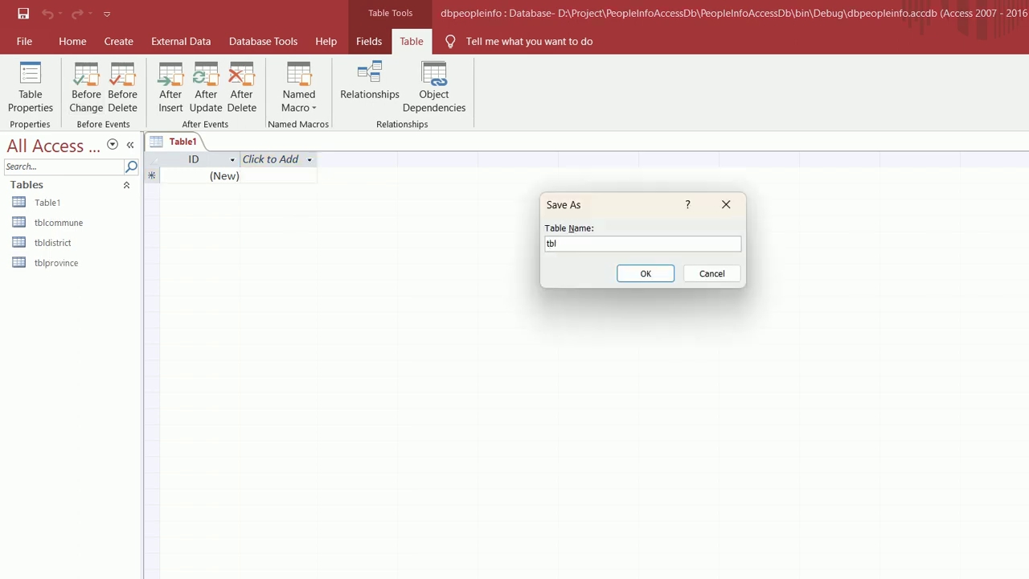
pyautogui.write('village')
pyautogui.press('Return')
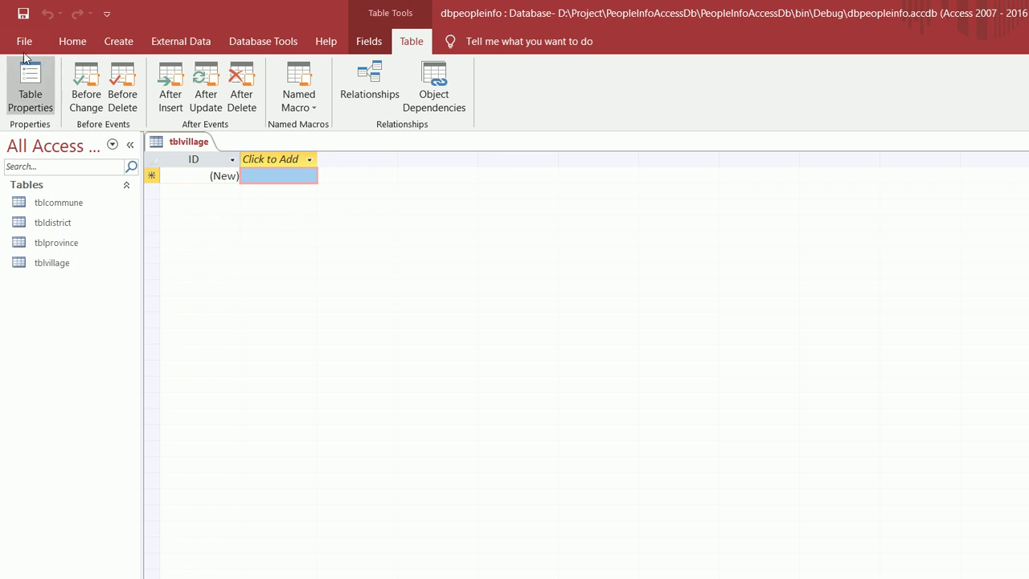
pyautogui.click(72, 41)
pyautogui.click(24, 81)
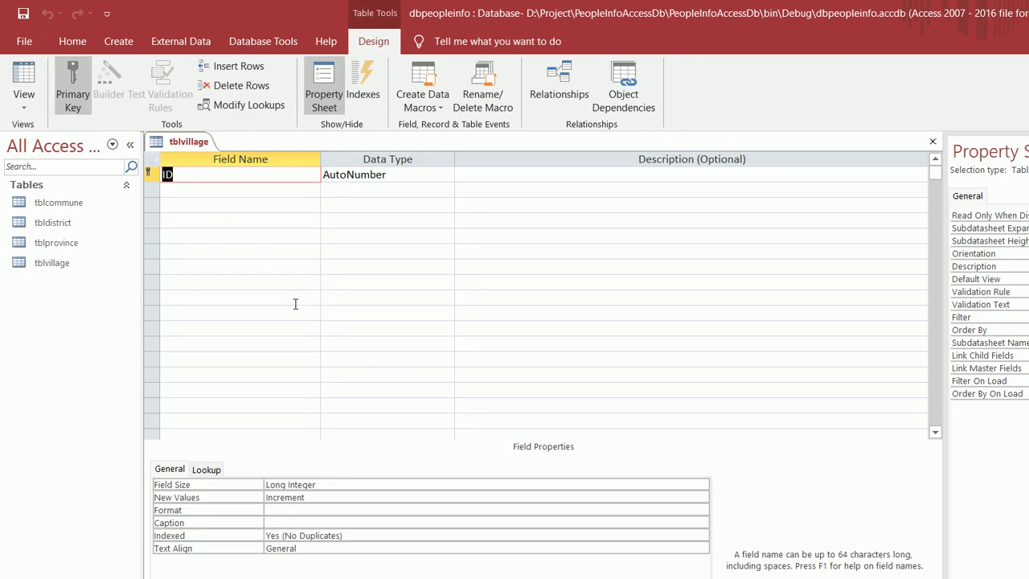
# Rename the AutoNumber key field of tblvillage to VillageId.
pyautogui.write('VillageId')
pyautogui.press('Tab')
pyautogui.press('Tab')
pyautogui.press('Tab')
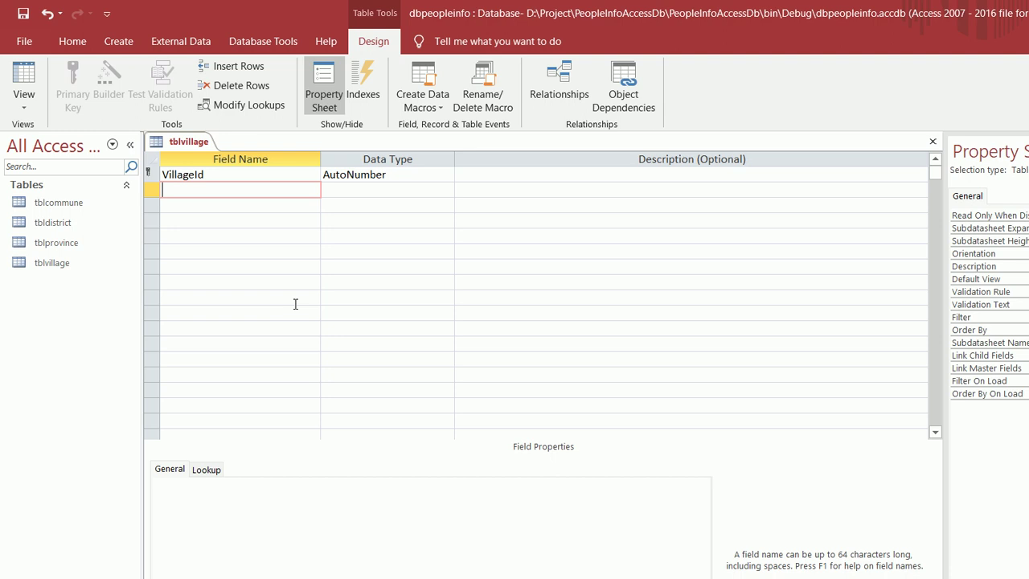
# Add a CommuneId field with the Number data type to tblvillage.
pyautogui.write('CommuneId')
pyautogui.press('Tab')
pyautogui.write('n')
pyautogui.press('Tab')
pyautogui.press('Tab')
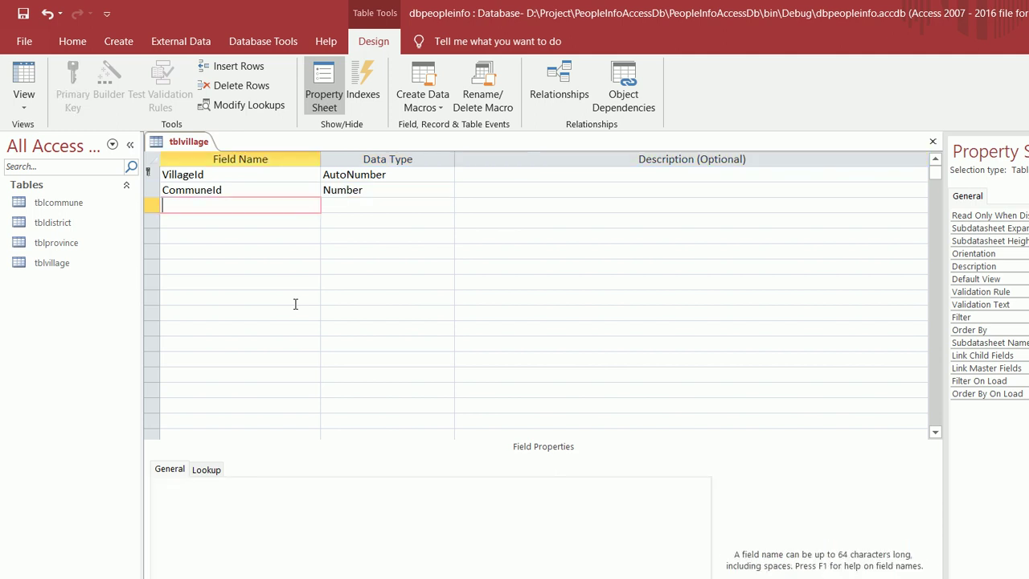
# Add a Short Text field named VillageName to tblvillage, then save and close the table.
pyautogui.write('VillageName')
pyautogui.press('Tab')
pyautogui.press('Tab')
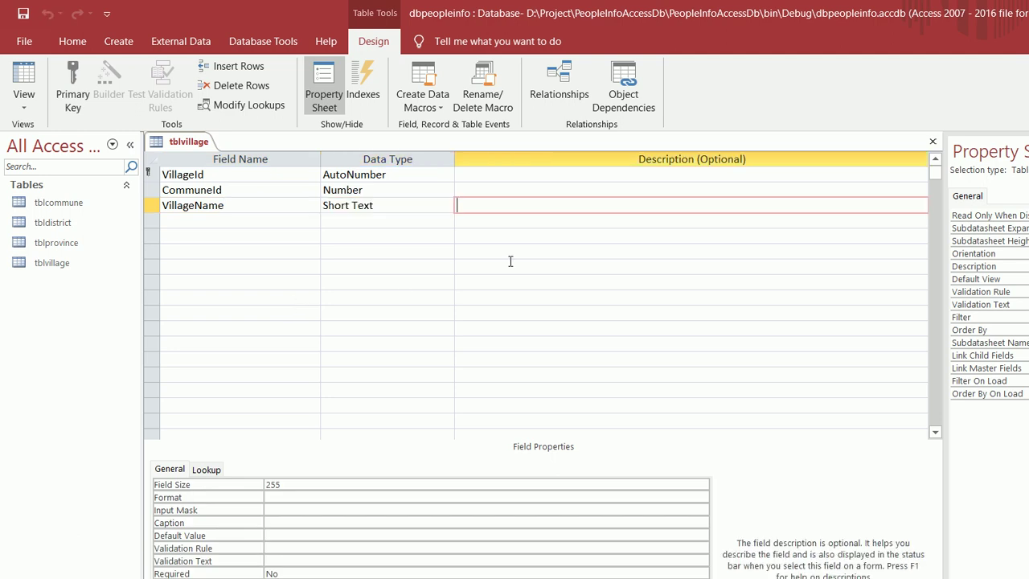
pyautogui.hotkey('ctrl', 'w')
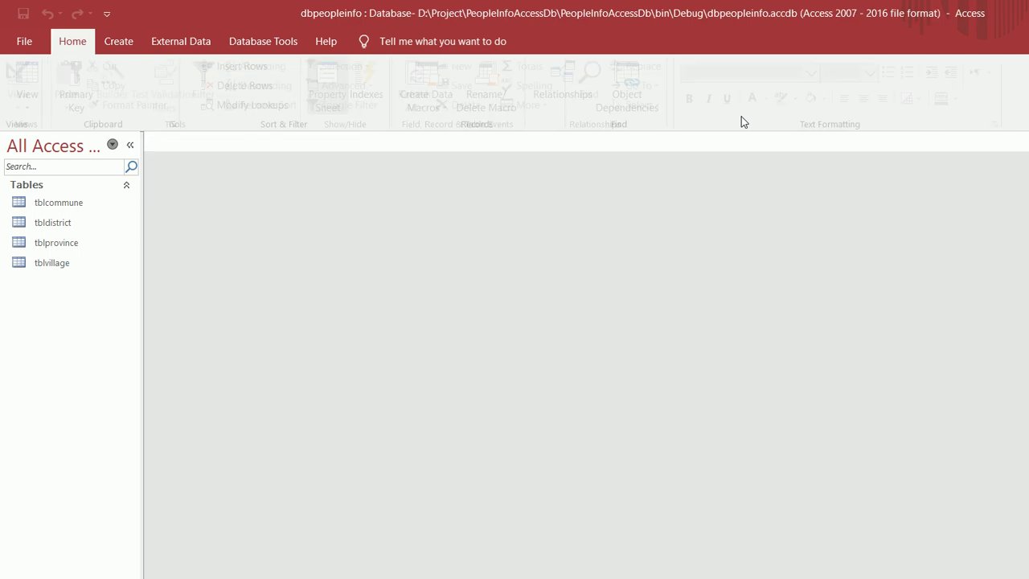
# Create another table, save it as tbluser, and open it in Design View.
pyautogui.click(96, 42)
pyautogui.click(92, 83)
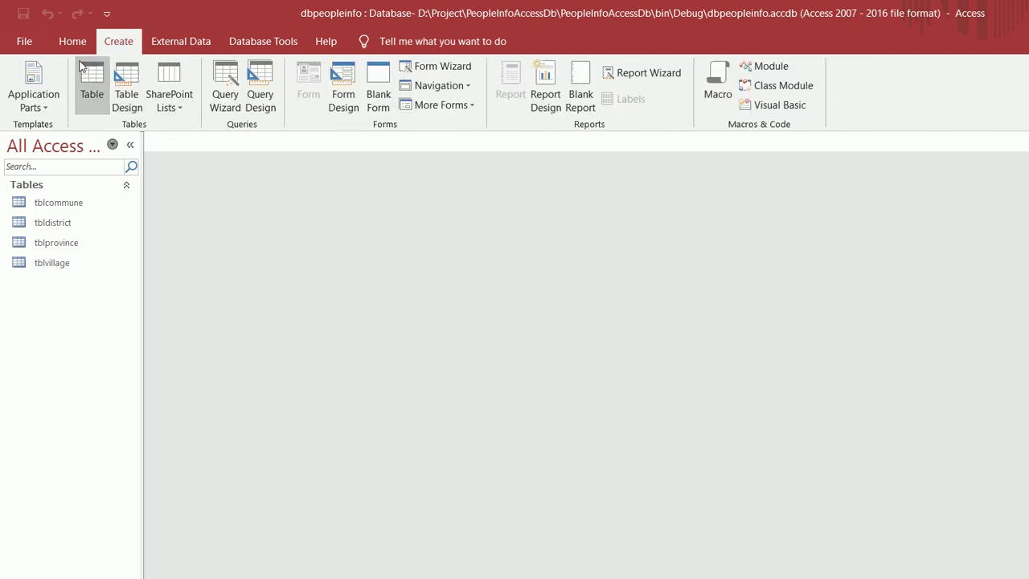
pyautogui.hotkey('ctrl', 's')
pyautogui.write('tbluser')
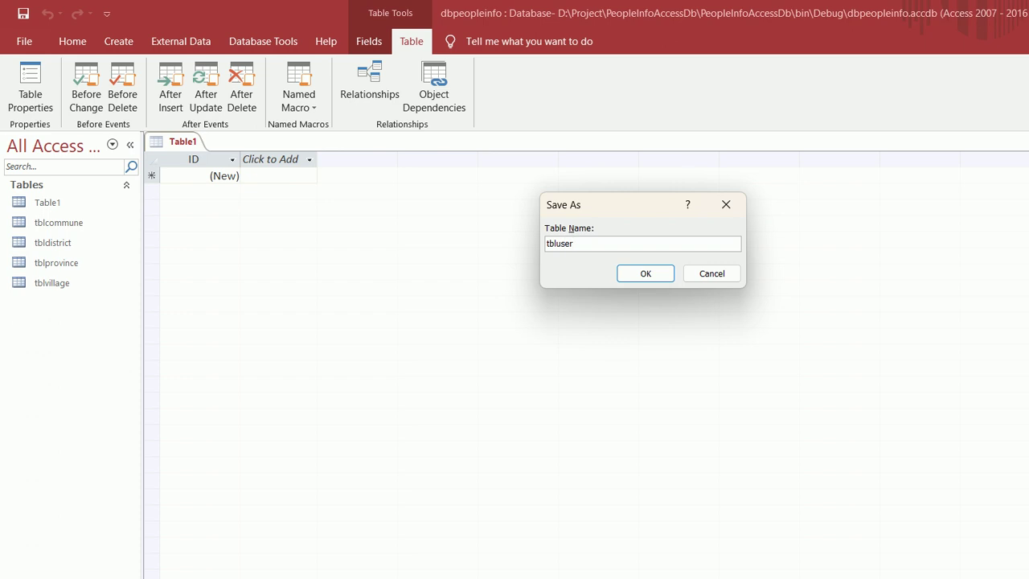
pyautogui.press('Return')
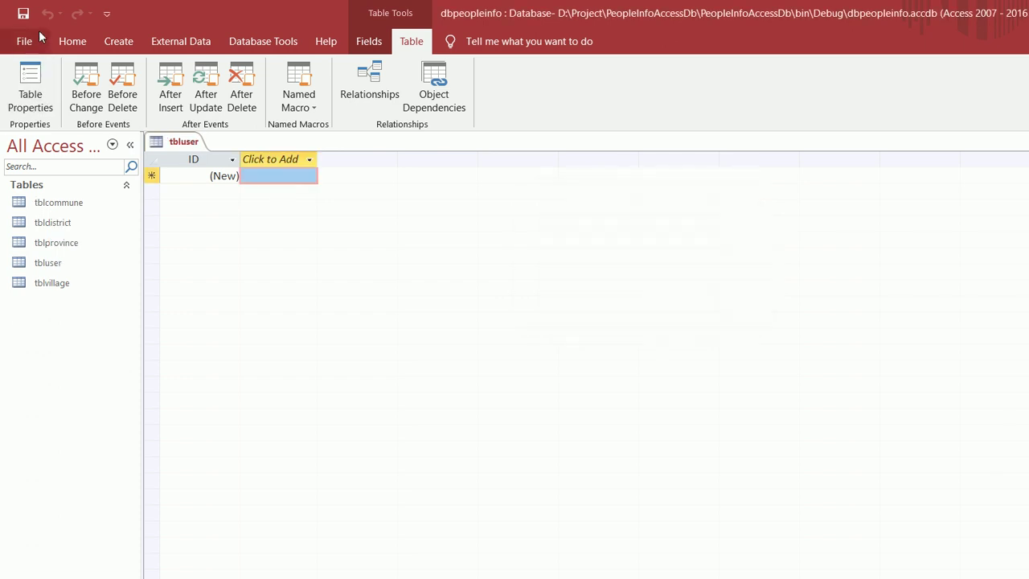
pyautogui.click(58, 41)
pyautogui.click(21, 80)
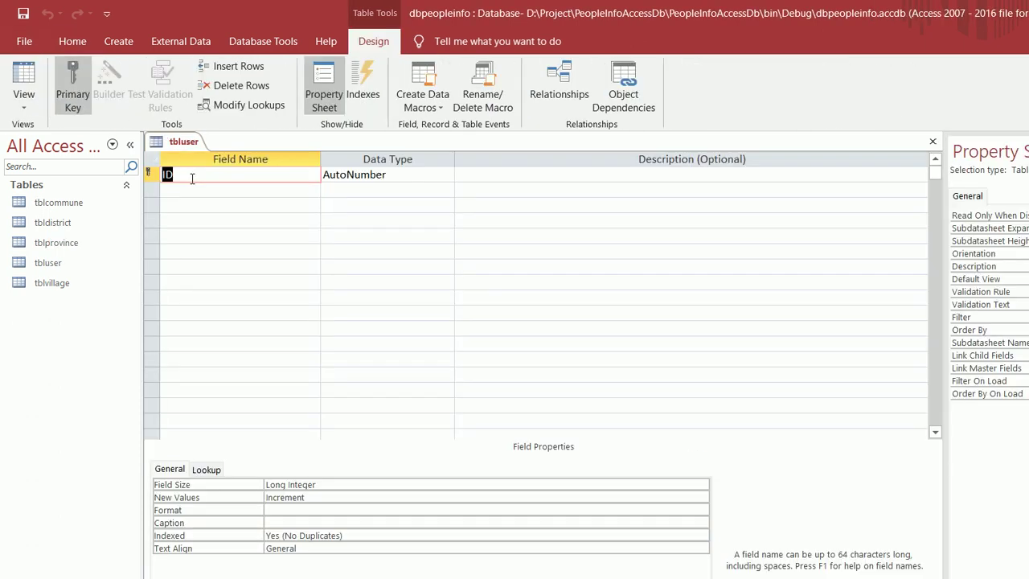
# Rename the AutoNumber key field of tbluser to UserId.
pyautogui.write('UserId')
pyautogui.press('Tab')
pyautogui.press('Tab')
pyautogui.press('Tab')
# Add two Short Text fields named UserName and Password to tbluser.
pyautogui.write('Us')
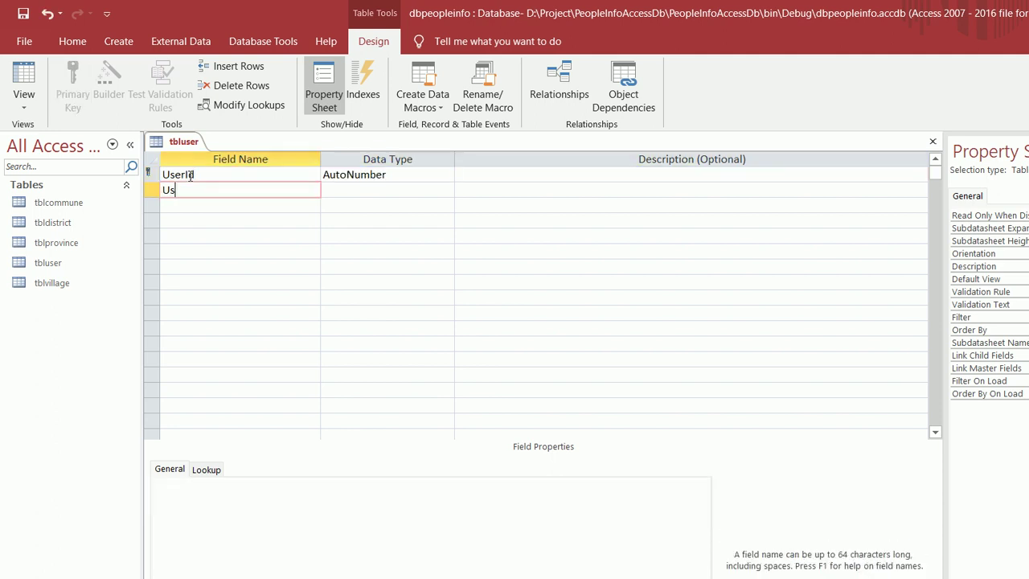
pyautogui.write('erName')
pyautogui.press('Tab')
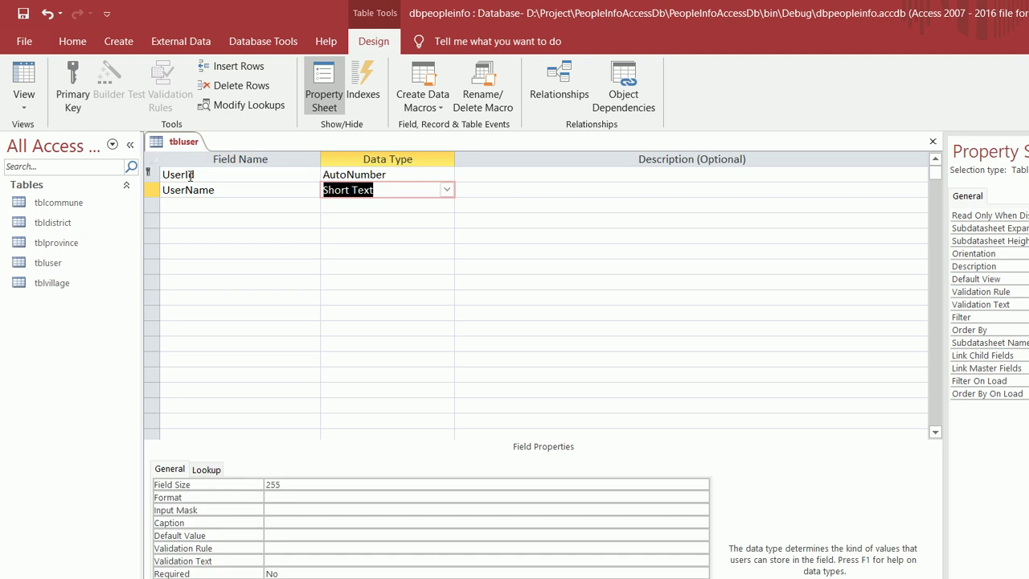
pyautogui.press('Tab')
pyautogui.press('Tab')
pyautogui.write('Pa')
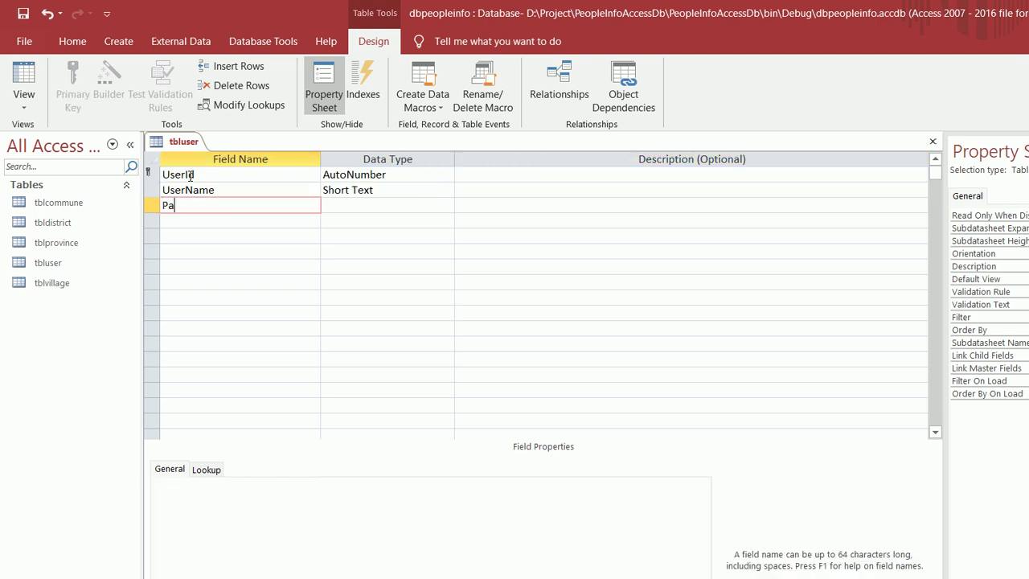
pyautogui.write('ssword')
pyautogui.press('Tab')
pyautogui.press('Tab')
pyautogui.press('Tab')
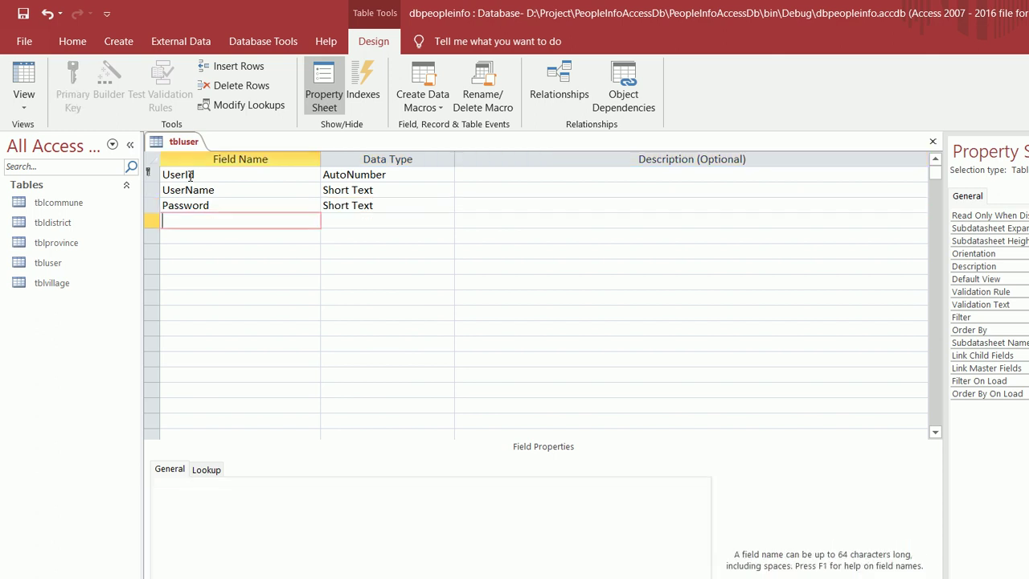
# Add a Short Text field named UserType to tbluser, then save and close the table.
pyautogui.write('UserType')
pyautogui.press('Tab')
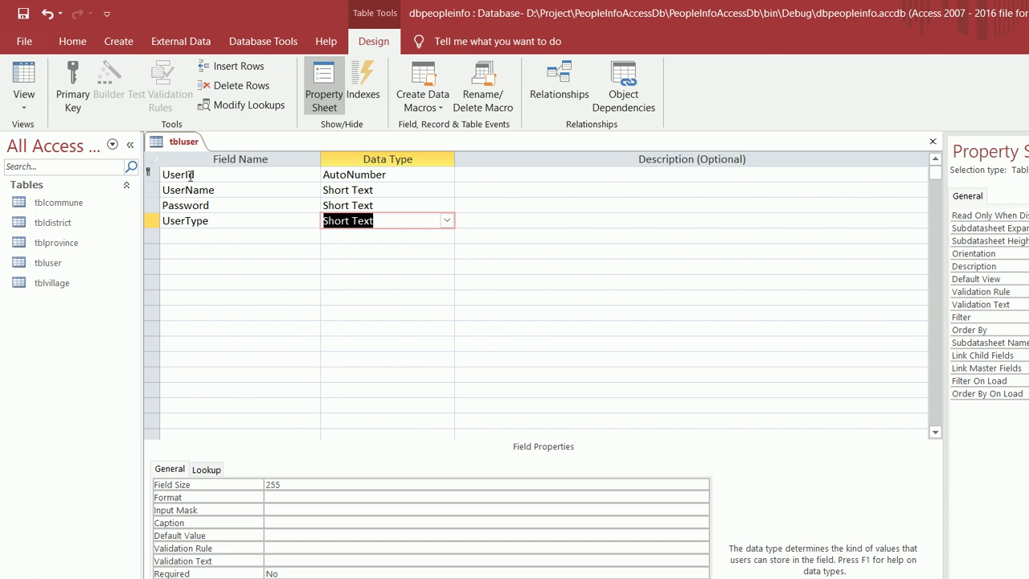
pyautogui.press('Tab')
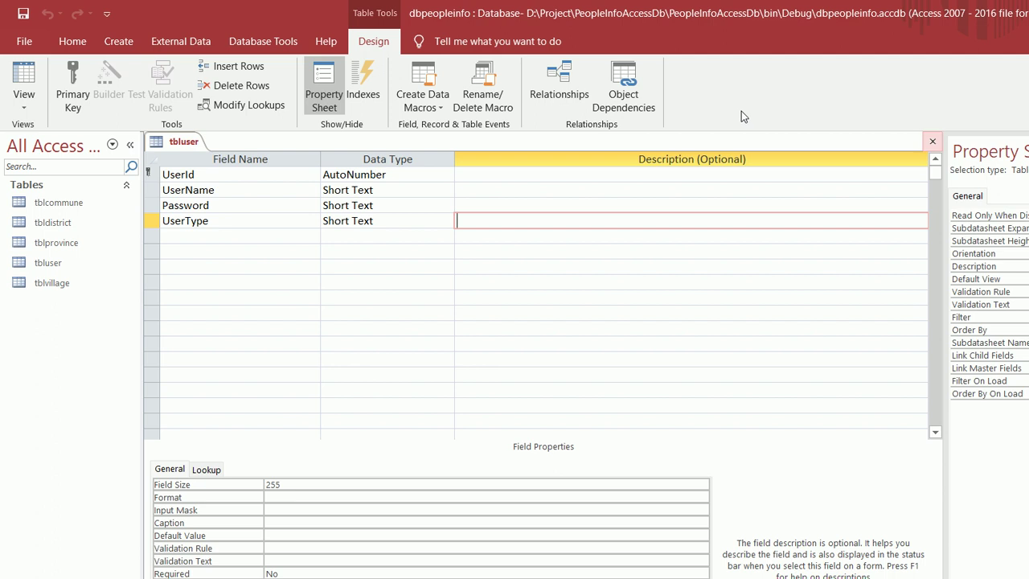
pyautogui.hotkey('ctrl', 'w')
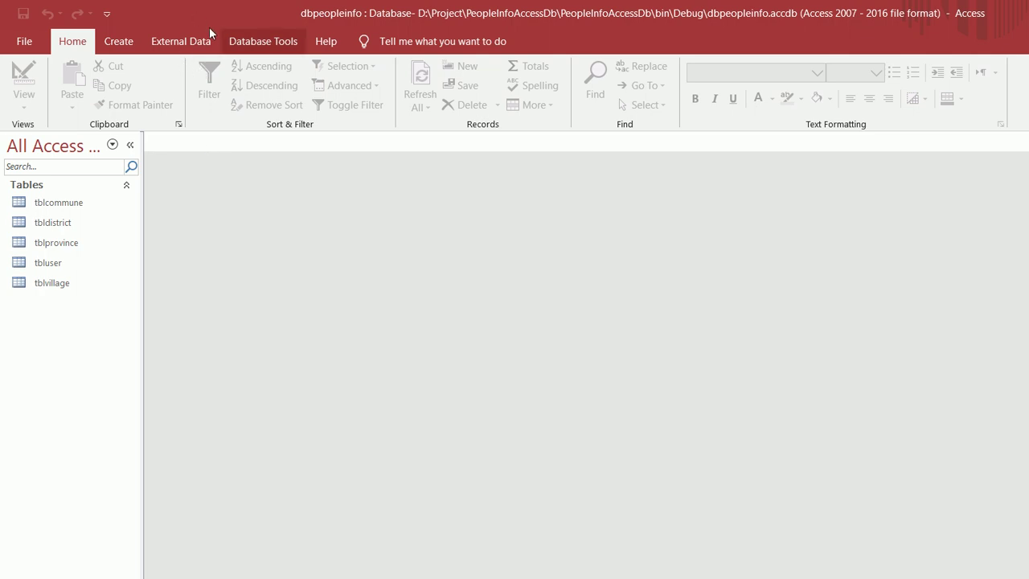
# Open the Relationships window and add tblcommune, tbldistrict, tblprovince, tbluser and tblvillage to the layout.
pyautogui.click(240, 41)
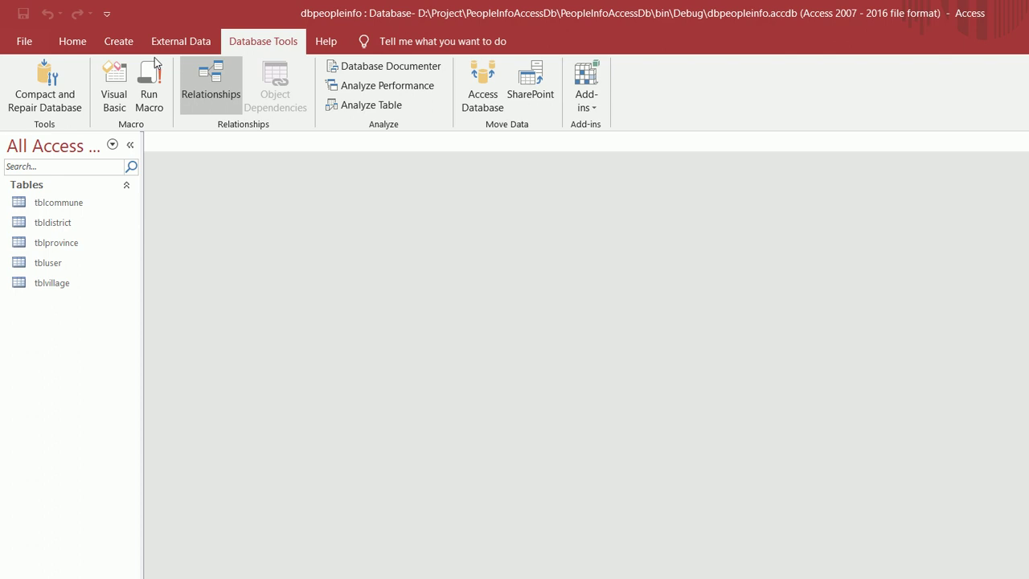
pyautogui.hotkey('shift', 'End')
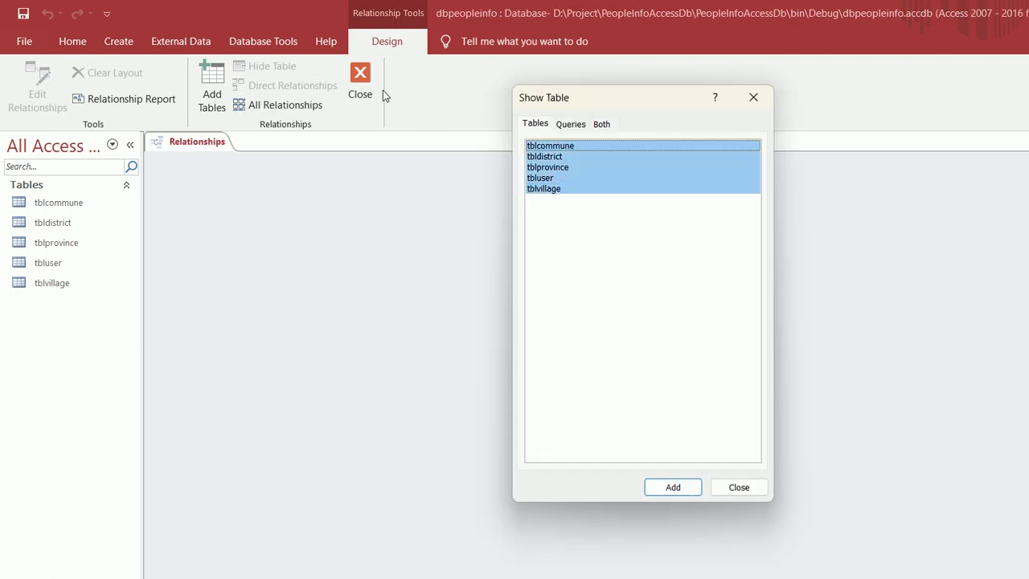
pyautogui.press('Return')
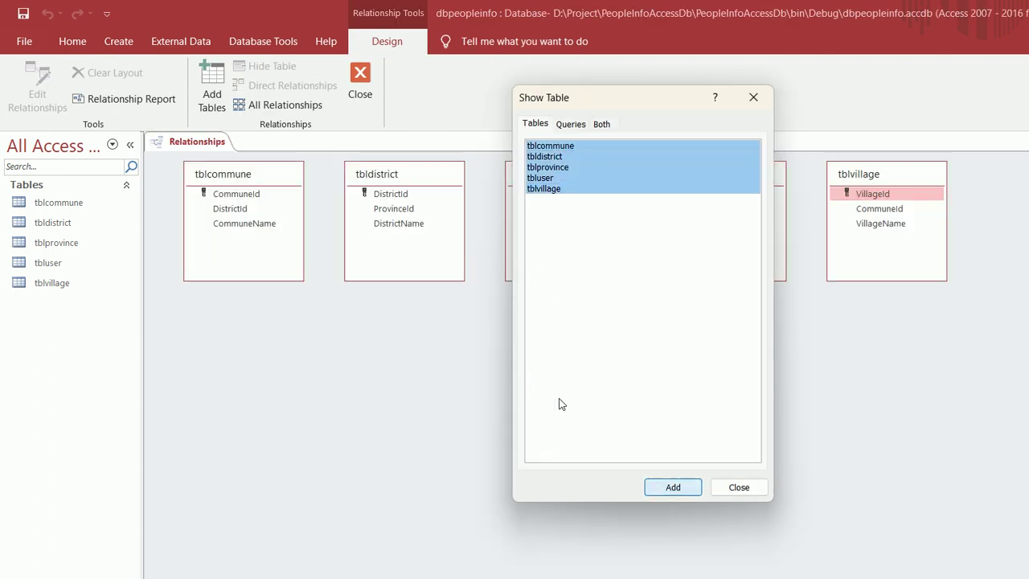
pyautogui.press('Escape')
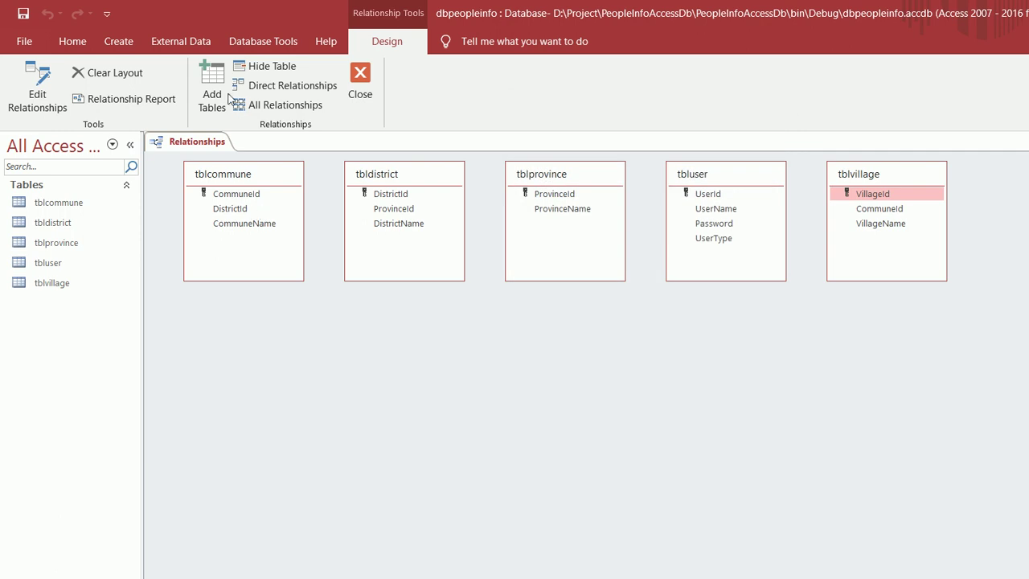
# Arrange tblprovince, tbldistrict, tblcommune and tblvillage in a row in that order, with tbluser above them.
pyautogui.moveTo(542, 174); pyautogui.dragTo(325, 308)
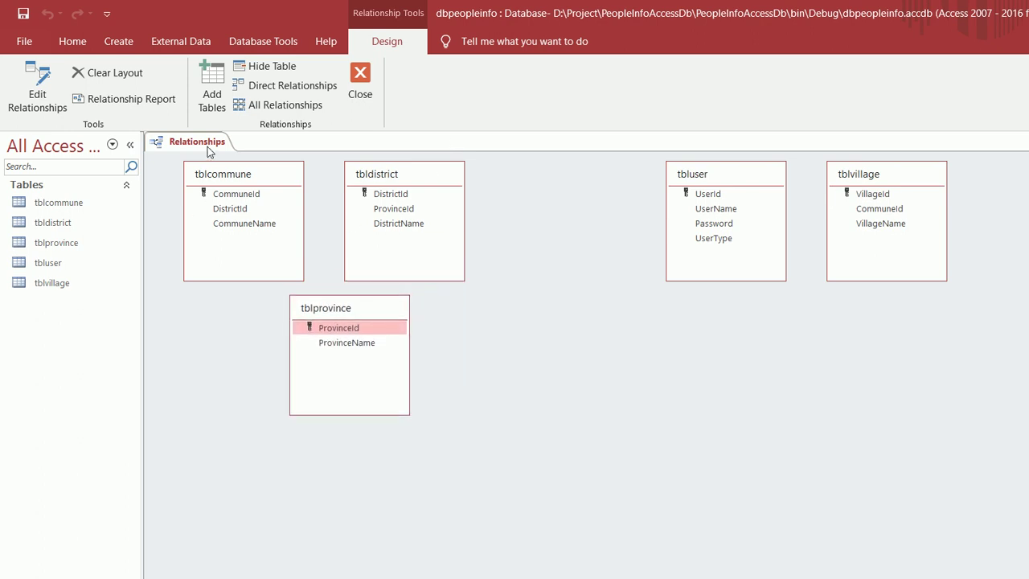
pyautogui.moveTo(350, 168); pyautogui.dragTo(444, 254)
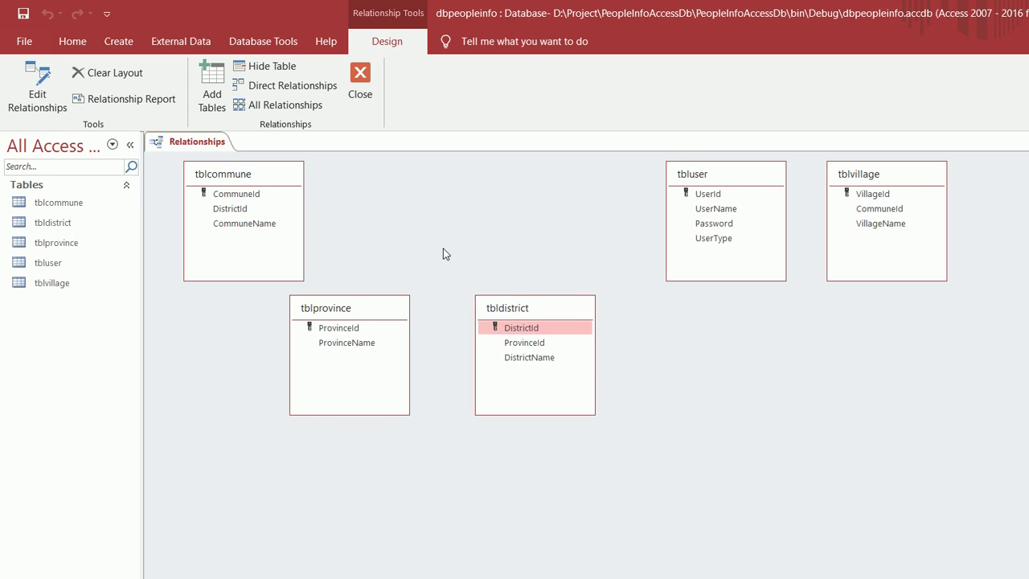
pyautogui.moveTo(230, 169); pyautogui.dragTo(720, 322)
pyautogui.moveTo(613, 259); pyautogui.dragTo(595, 236)
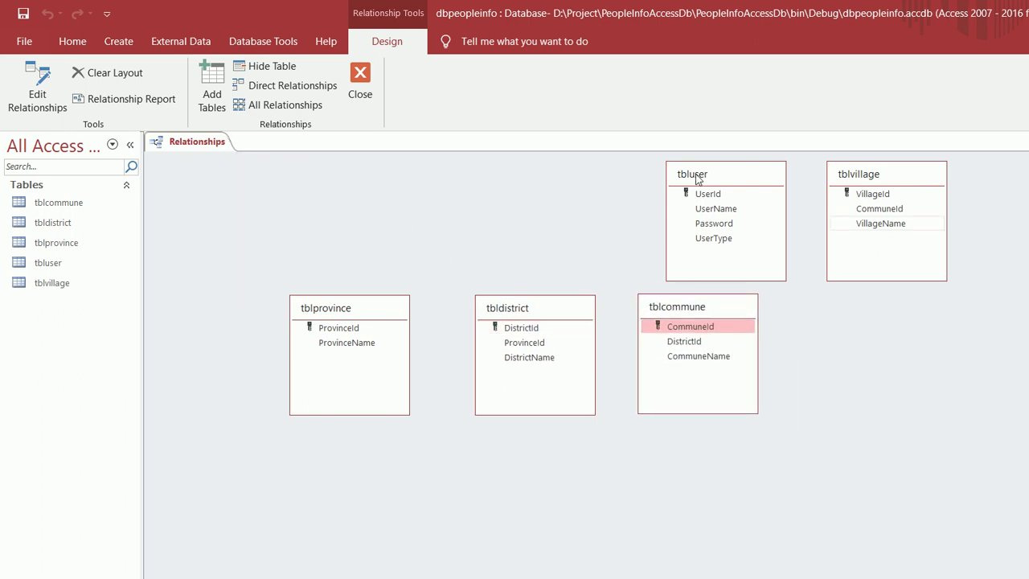
pyautogui.moveTo(701, 150); pyautogui.dragTo(693, 248)
pyautogui.moveTo(684, 173); pyautogui.dragTo(507, 144)
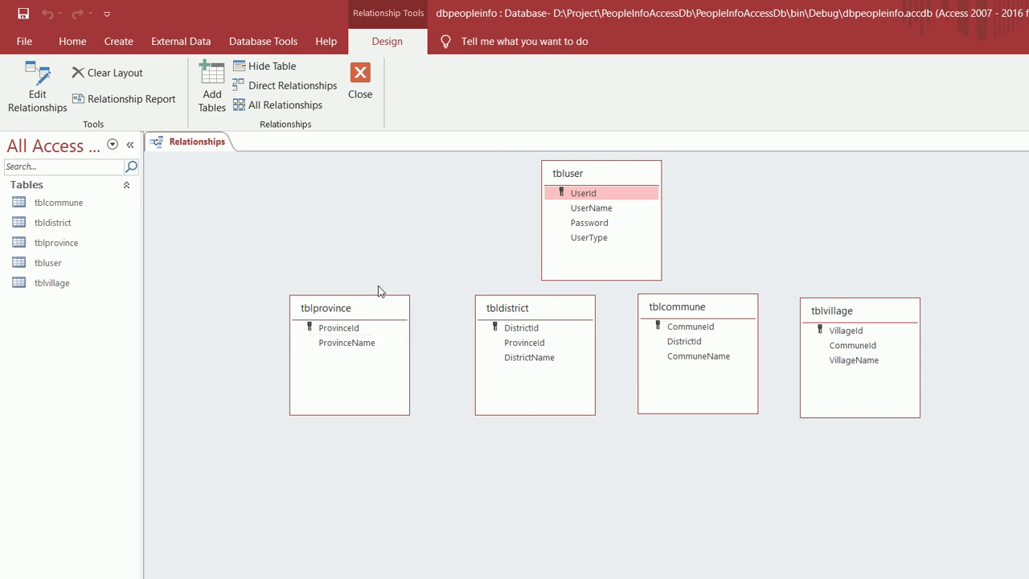
# Relate ProvinceId in tblprovince to ProvinceId in tbldistrict with referential integrity enforced.
pyautogui.moveTo(338, 327); pyautogui.dragTo(415, 280)
pyautogui.hotkey('alt', 'e')
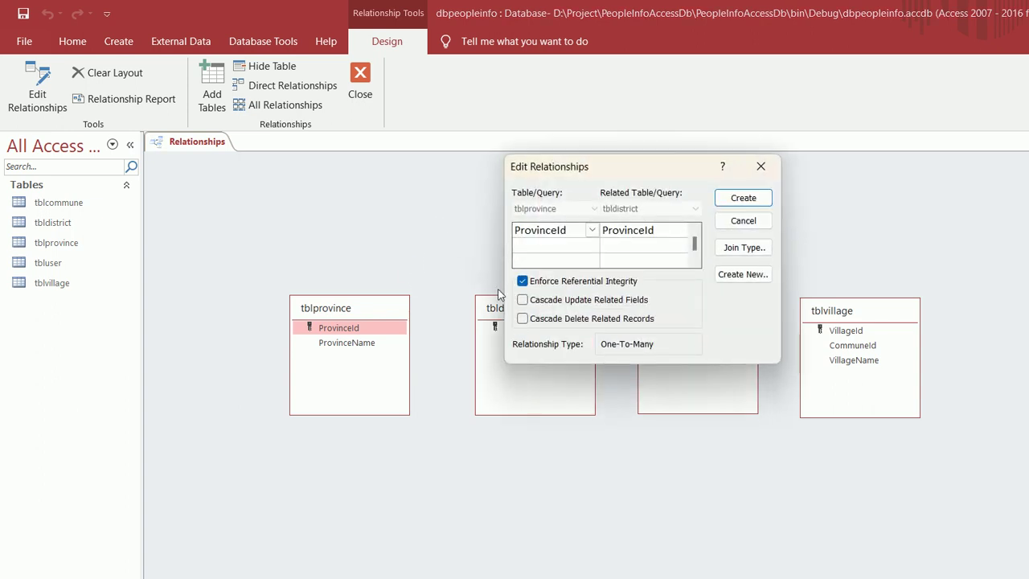
pyautogui.press('Return')
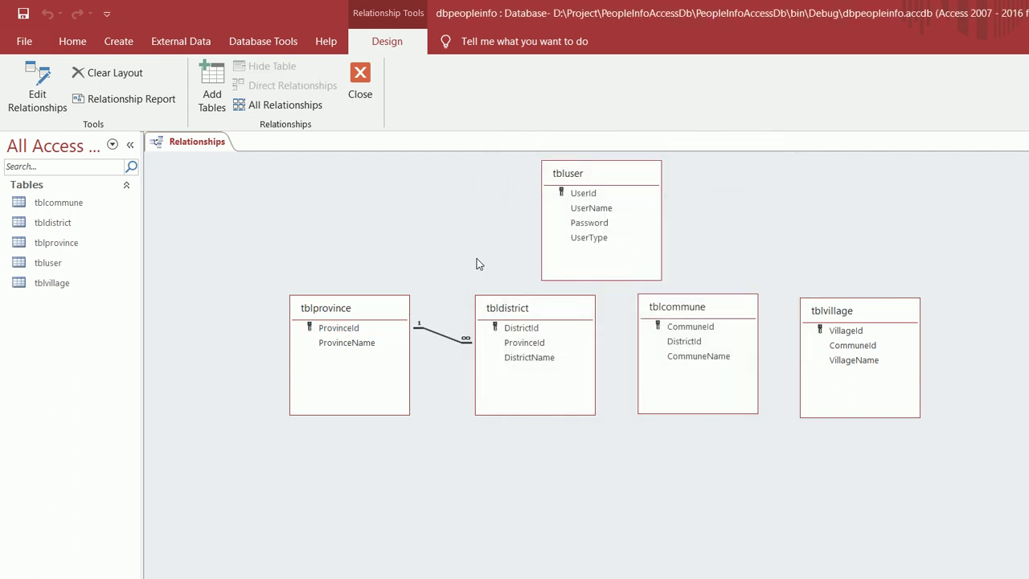
# Relate DistrictId in tbldistrict to DistrictId in tblcommune with referential integrity enforced.
pyautogui.moveTo(521, 328); pyautogui.dragTo(531, 275)
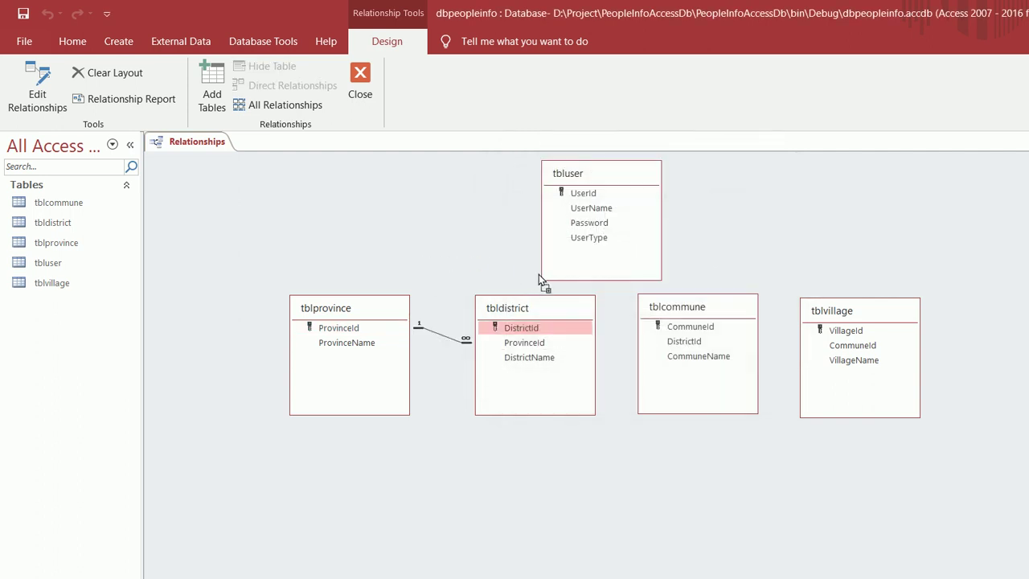
pyautogui.moveTo(539, 274); pyautogui.dragTo(684, 341)
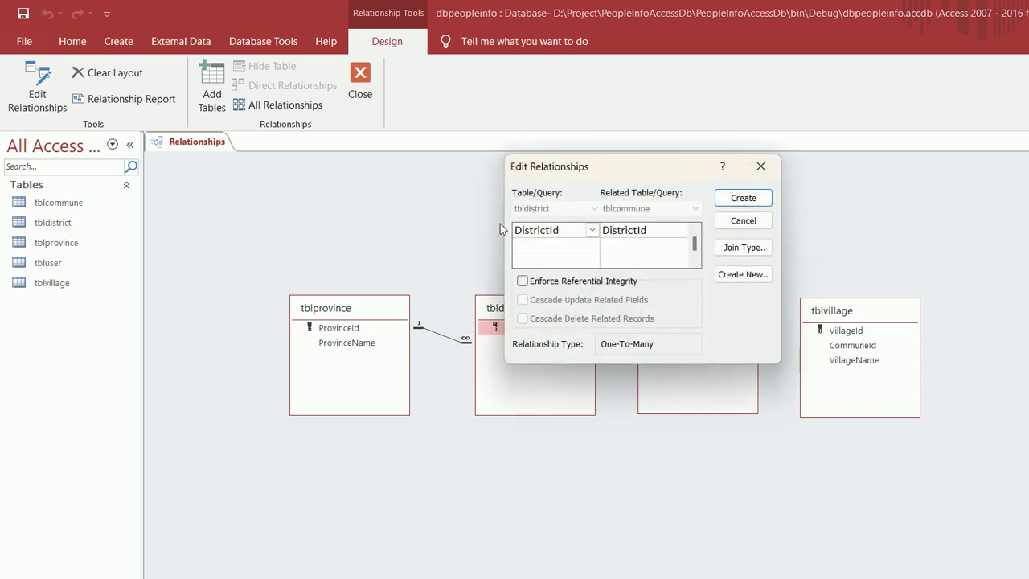
pyautogui.hotkey('alt', 'e')
pyautogui.press('Return')
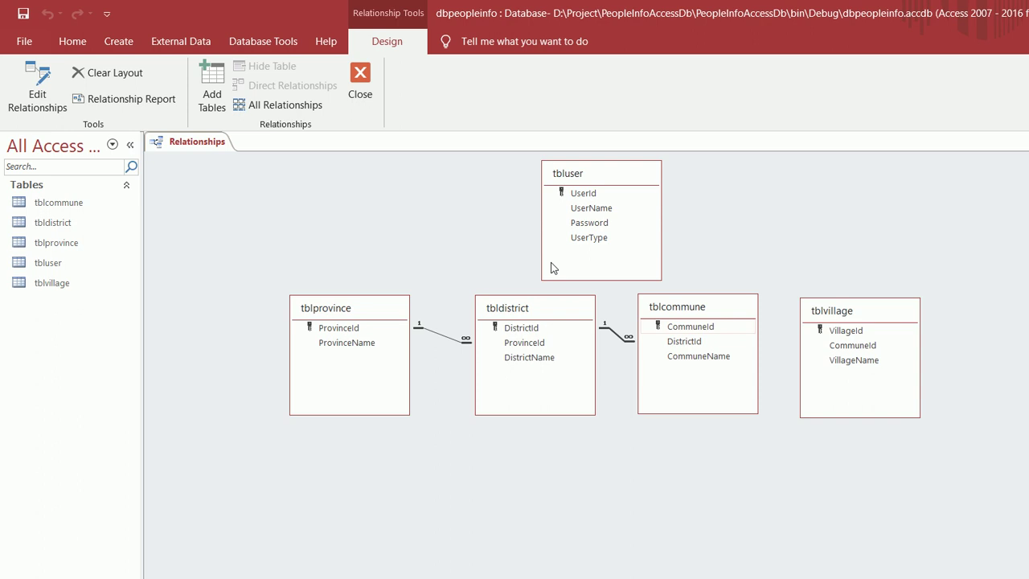
# Relate CommuneId in tblcommune to CommuneId in tblvillage with referential integrity enforced, and save the relationships layout.
pyautogui.moveTo(690, 326); pyautogui.dragTo(852, 345)
pyautogui.hotkey('alt', 'e')
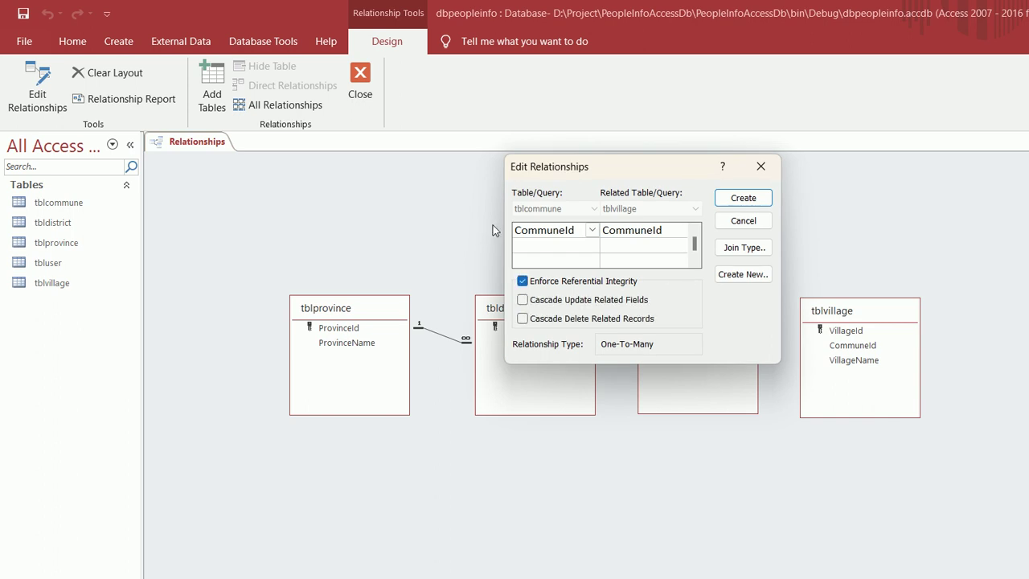
pyautogui.press('Return')
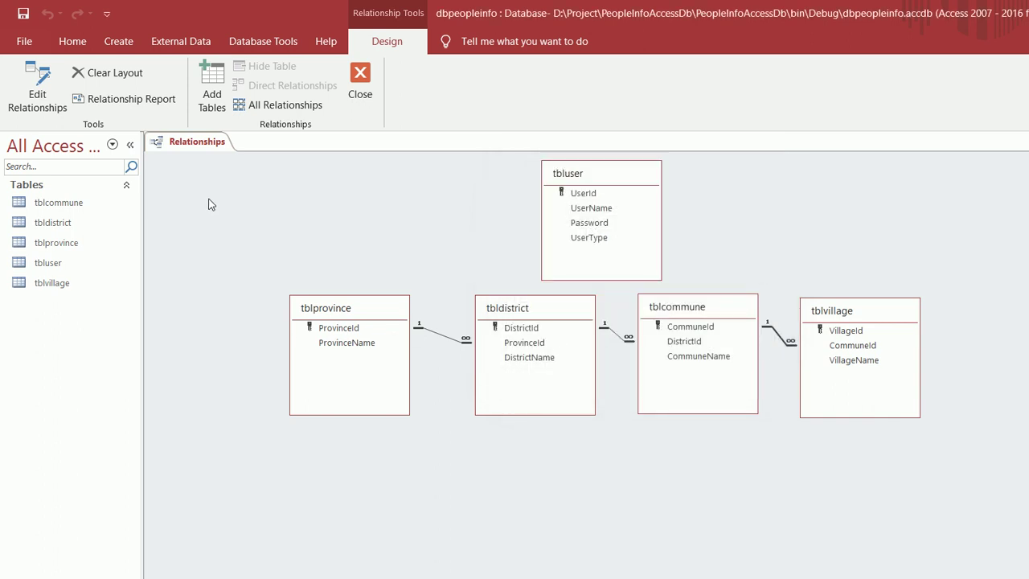
pyautogui.click(19, 16)
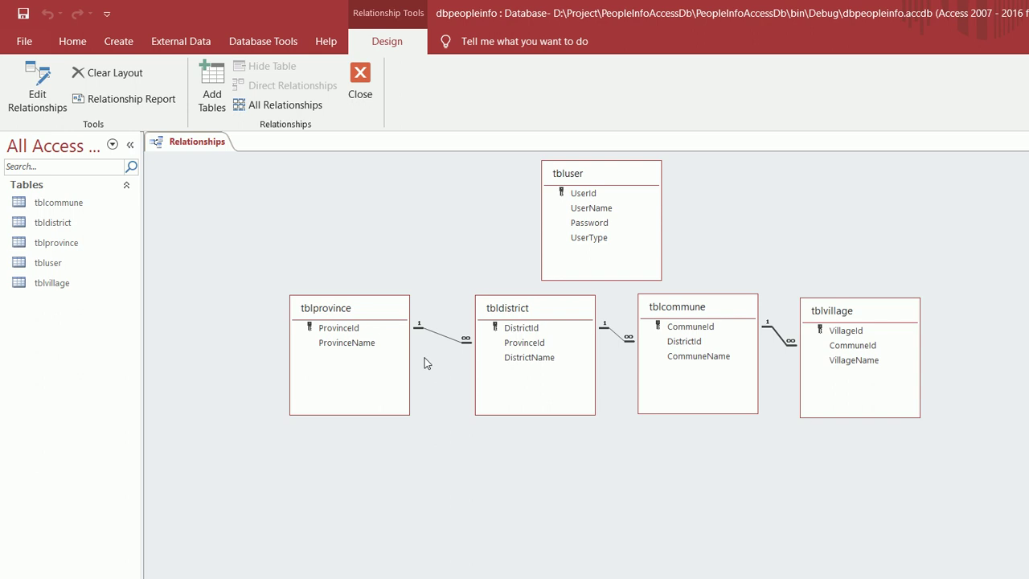